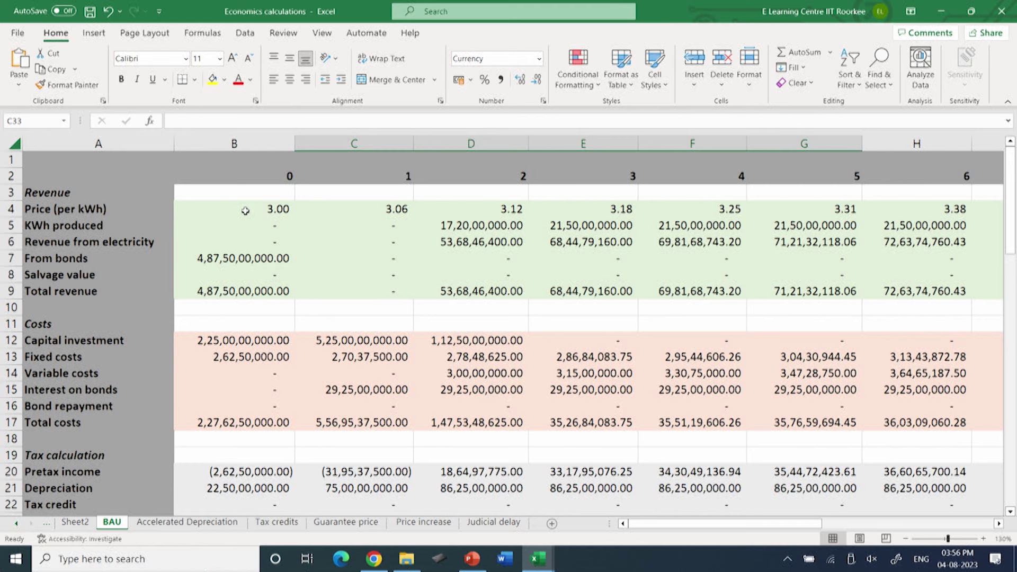
Examine the revenue inputs on the BAU sheet: price per kWh, its yearly escalation formula, kWh produced and the year-14 salvage value.
{"action": "left_click", "coordinate": [249, 208]}
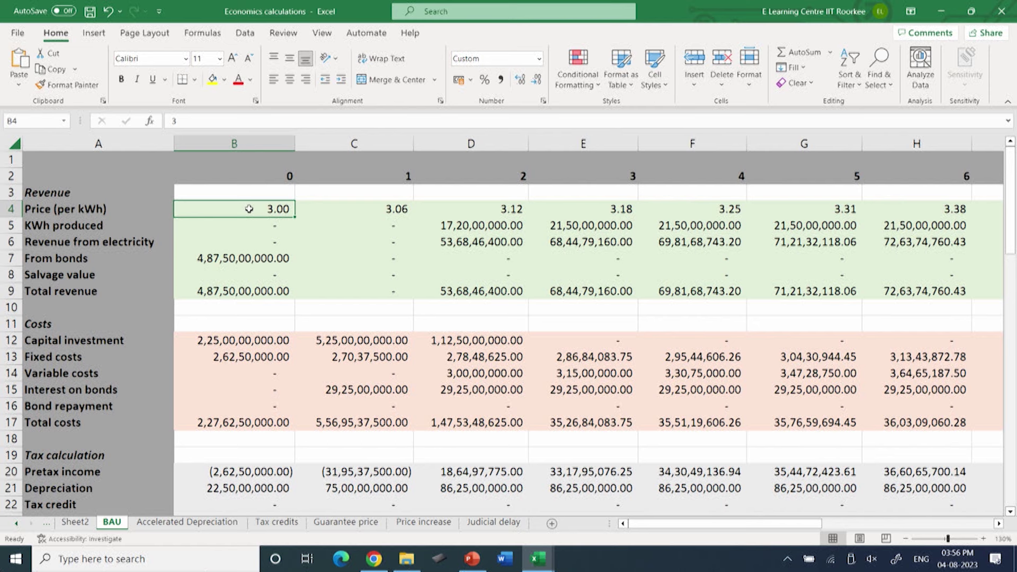
{"action": "left_click", "coordinate": [332, 213]}
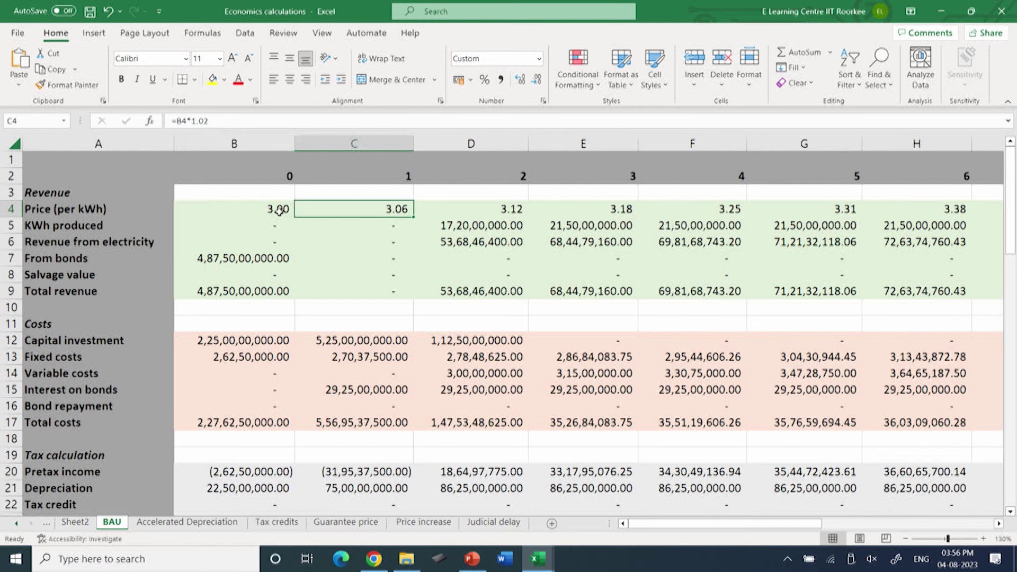
{"action": "left_click", "coordinate": [447, 232]}
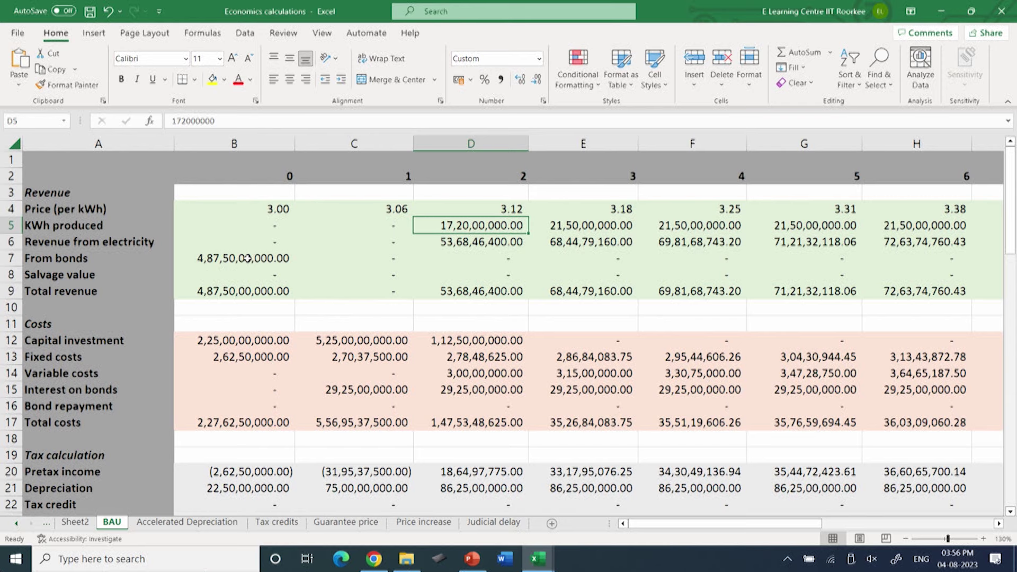
{"action": "left_click_drag", "start_coordinate": [677, 529], "coordinate": [868, 528]}
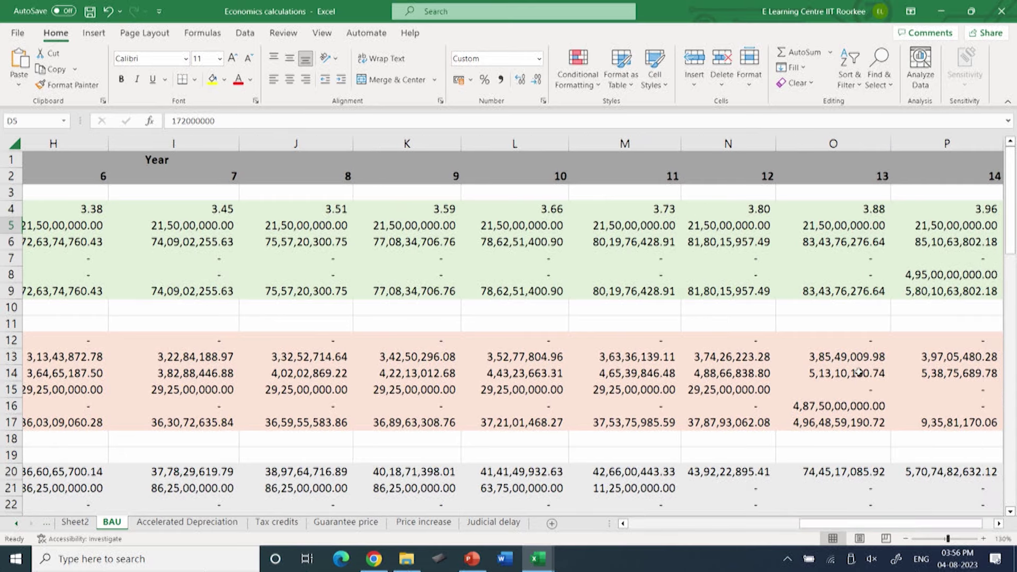
{"action": "left_click", "coordinate": [953, 275]}
{"action": "left_click_drag", "start_coordinate": [892, 525], "coordinate": [665, 525]}
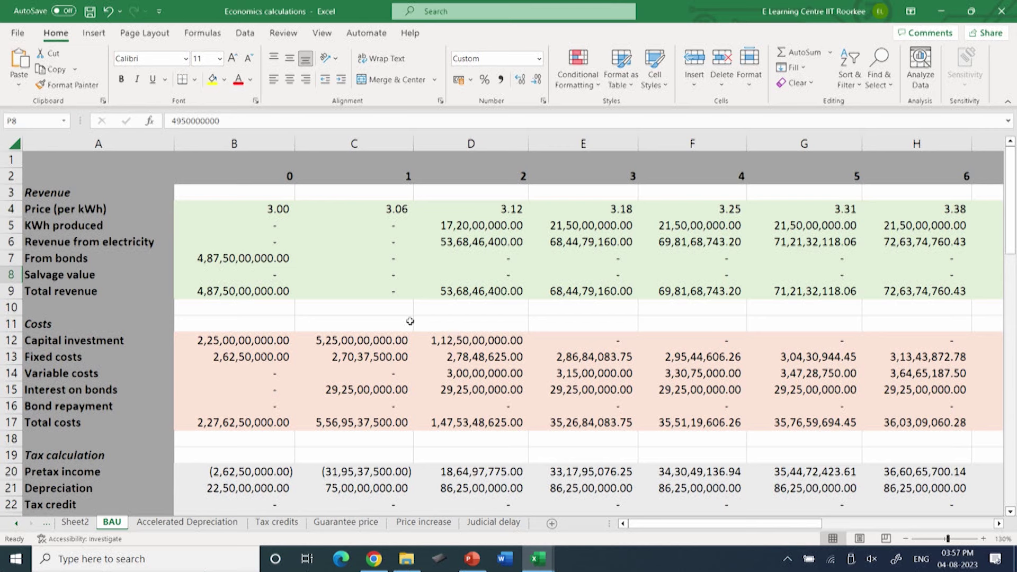
Examine the cost rows: capital investment, fixed and variable cost escalation formulas, interest on bonds and the year-13 bond repayment.
{"action": "left_click", "coordinate": [252, 337]}
{"action": "left_click_drag", "start_coordinate": [253, 338], "coordinate": [484, 344]}
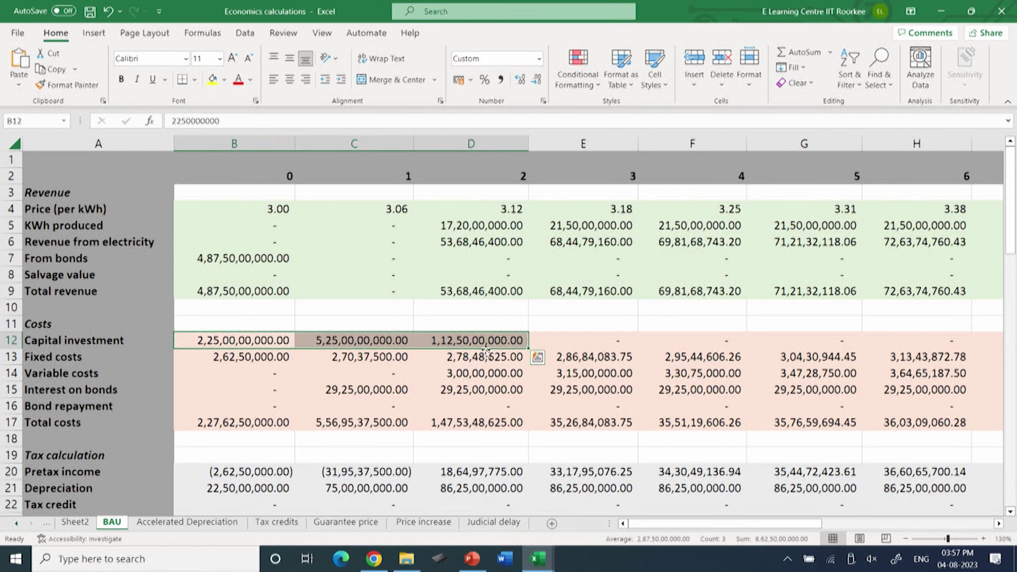
{"action": "left_click", "coordinate": [236, 357]}
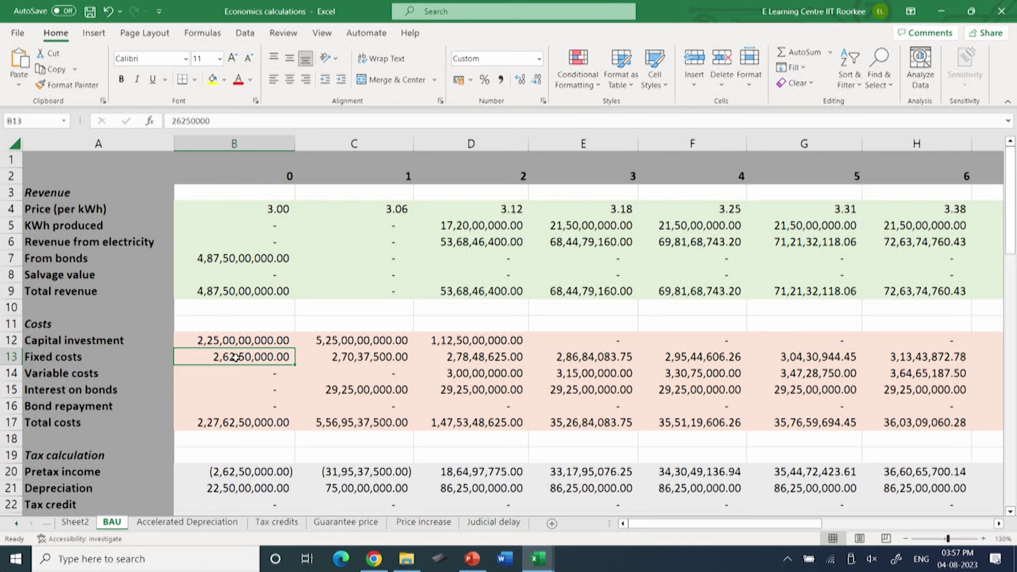
{"action": "left_click", "coordinate": [349, 354]}
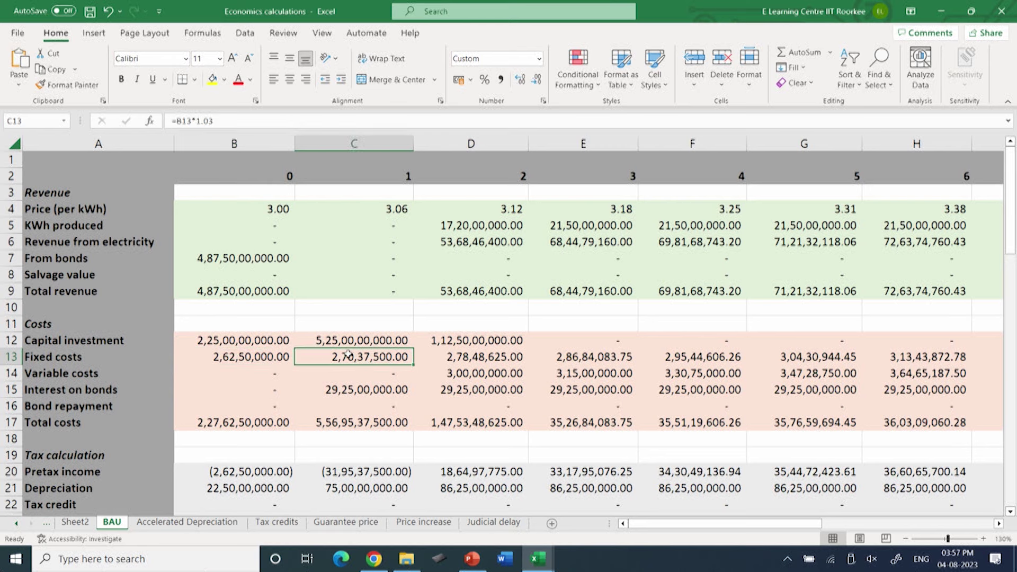
{"action": "left_click", "coordinate": [475, 373]}
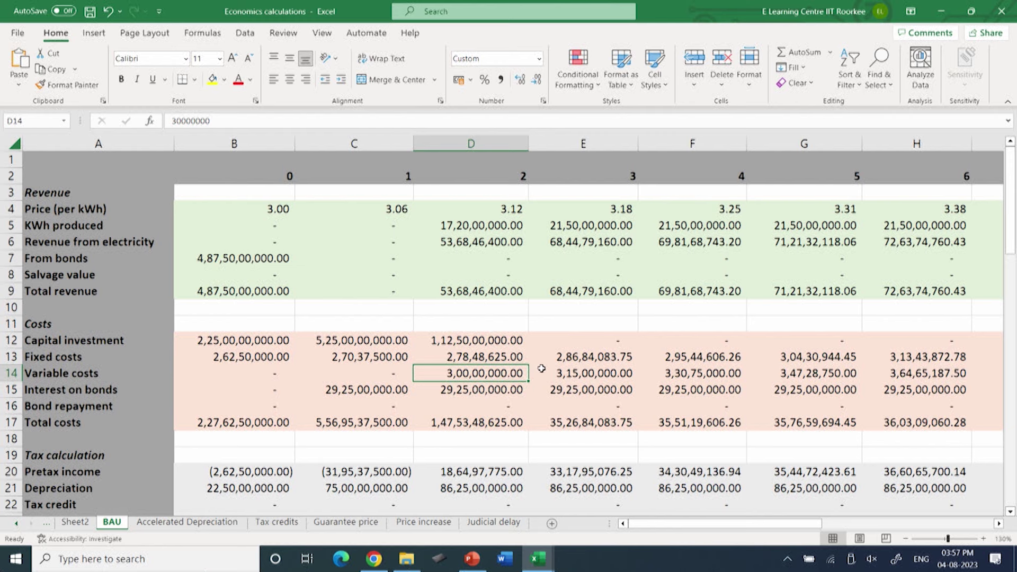
{"action": "left_click", "coordinate": [571, 372]}
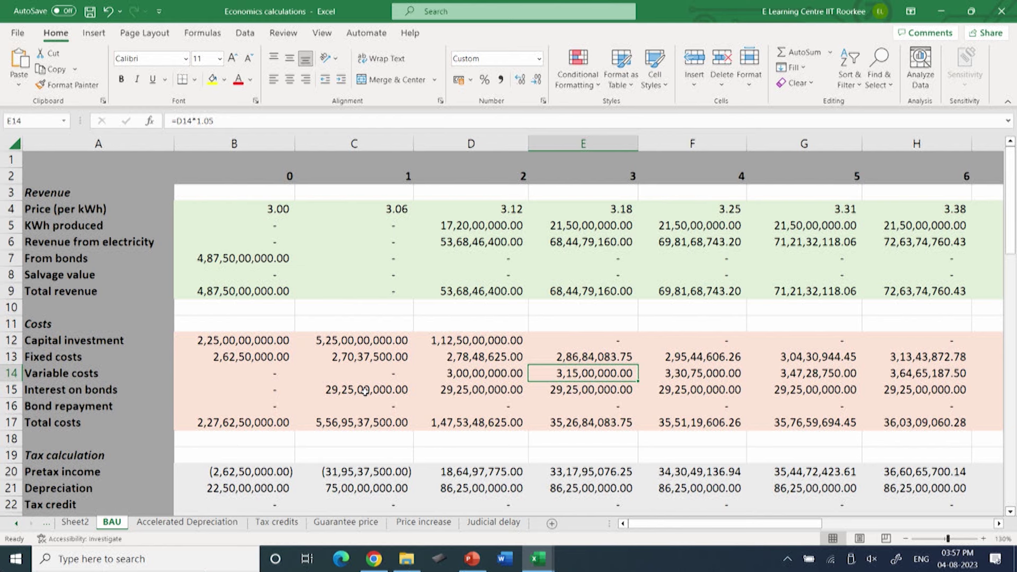
{"action": "left_click_drag", "start_coordinate": [365, 390], "coordinate": [881, 393]}
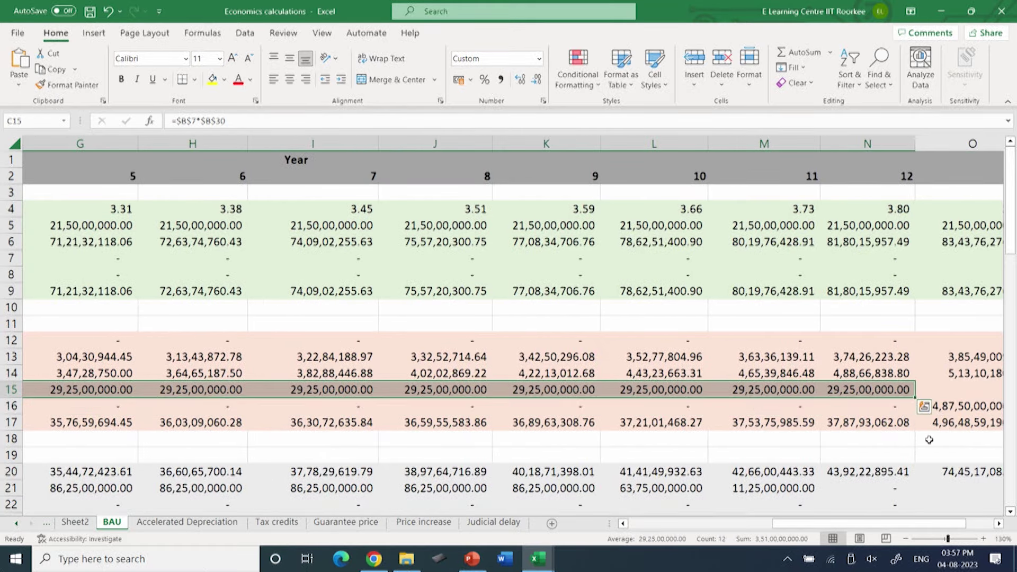
{"action": "left_click", "coordinate": [957, 409]}
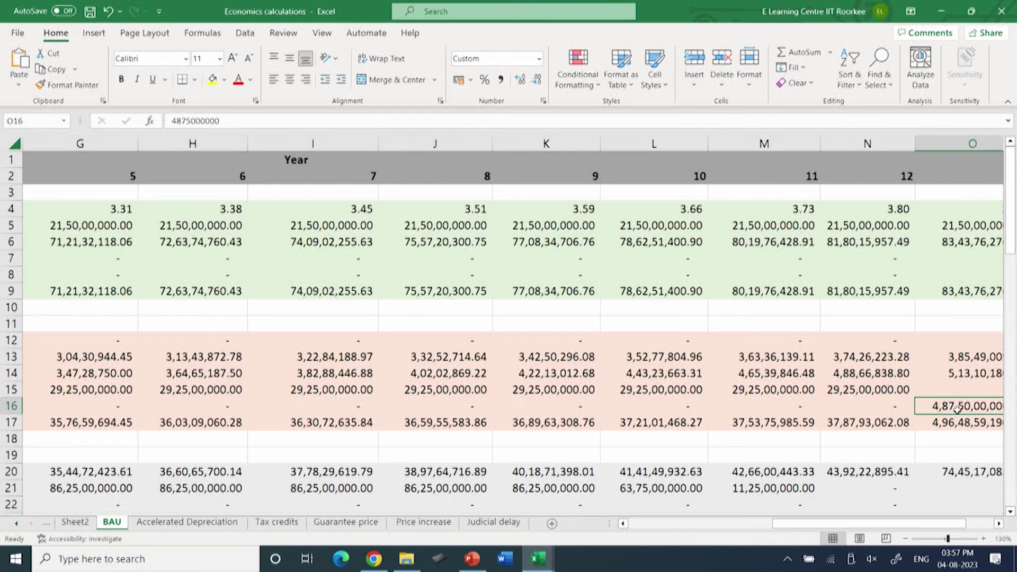
{"action": "left_click_drag", "start_coordinate": [895, 528], "coordinate": [747, 529]}
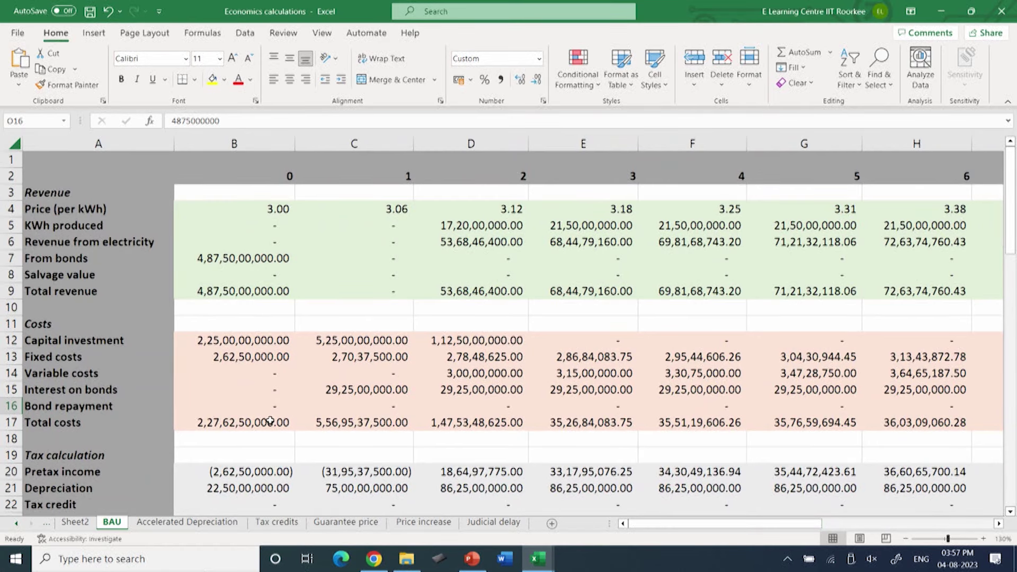
Examine the tax calculation section, checking the depreciation entries for years 0 and 1 and the year-0 tax and cash flow formulas.
{"action": "scroll", "coordinate": [273, 376], "scroll_direction": "down", "scroll_amount": 2}
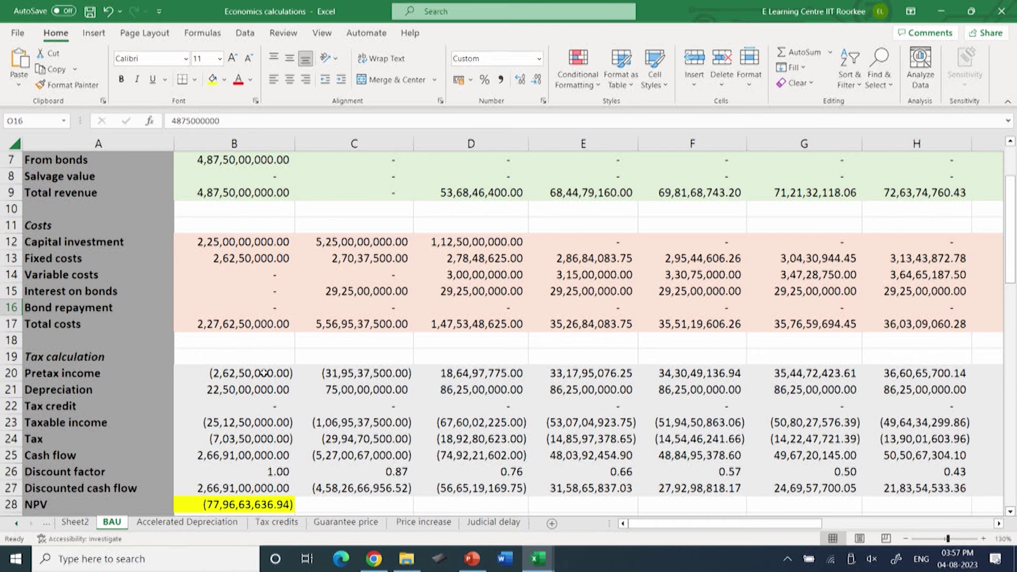
{"action": "left_click", "coordinate": [226, 388]}
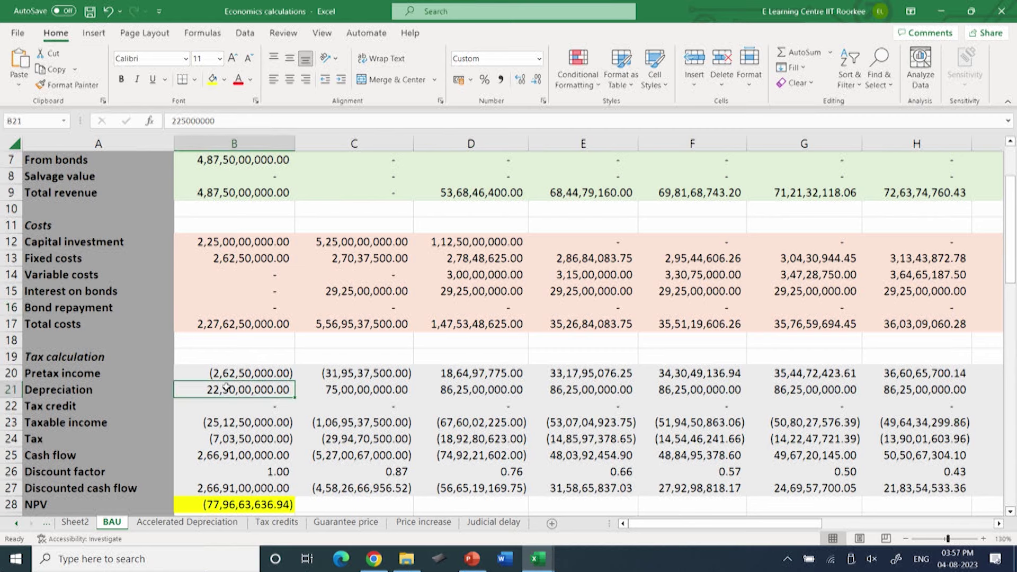
{"action": "left_click", "coordinate": [332, 392]}
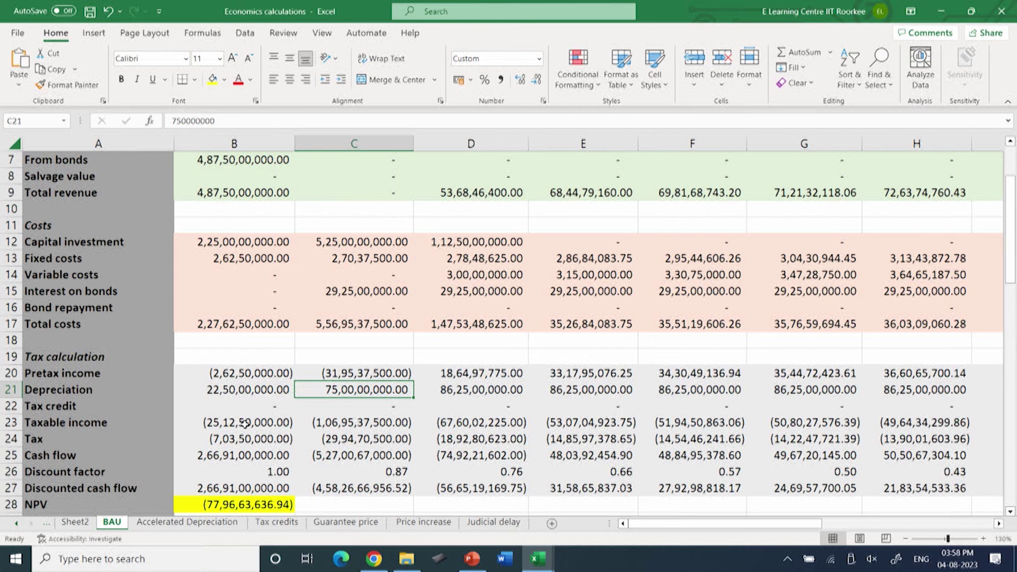
{"action": "left_click", "coordinate": [246, 439]}
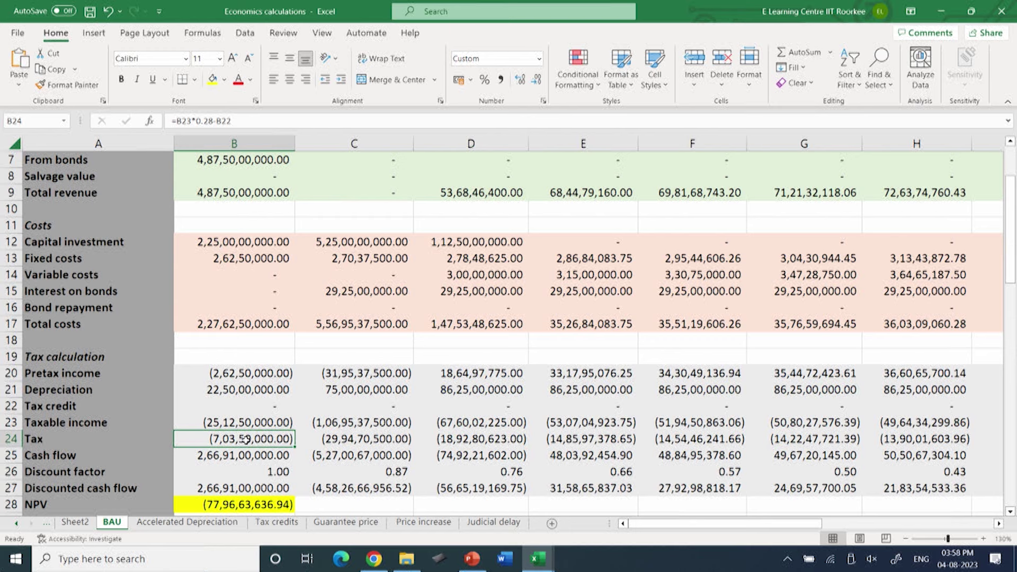
{"action": "mouse_move", "coordinate": [231, 454]}
{"action": "left_mouse_down"}
{"action": "mouse_move", "coordinate": [331, 459]}
{"action": "mouse_move", "coordinate": [234, 461]}
{"action": "left_mouse_up"}
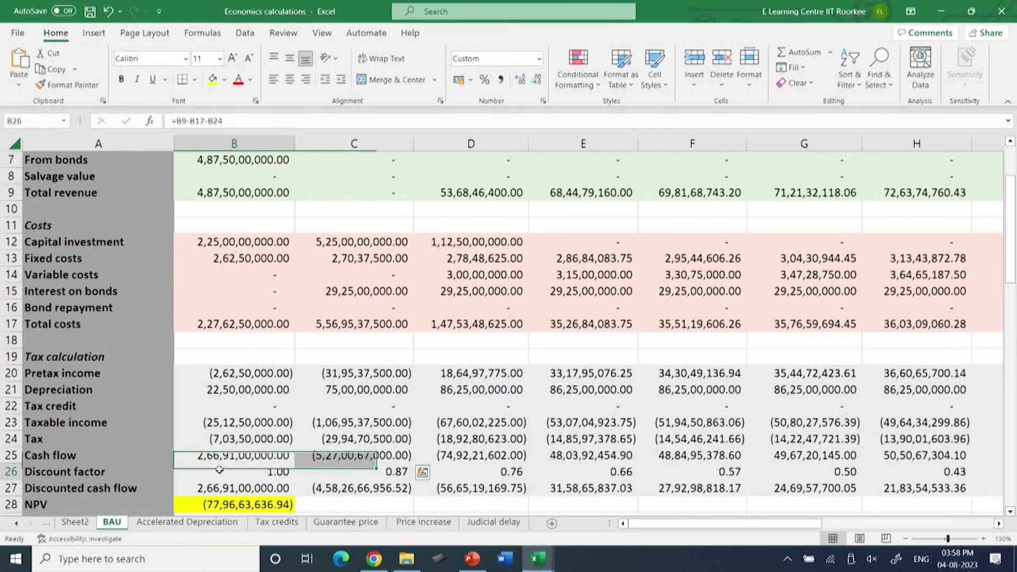
Inspect the year-0 discount factor, discounted cash flow and NPV formulas, reviewing the revenue and cost rows that feed them.
{"action": "left_click", "coordinate": [220, 470]}
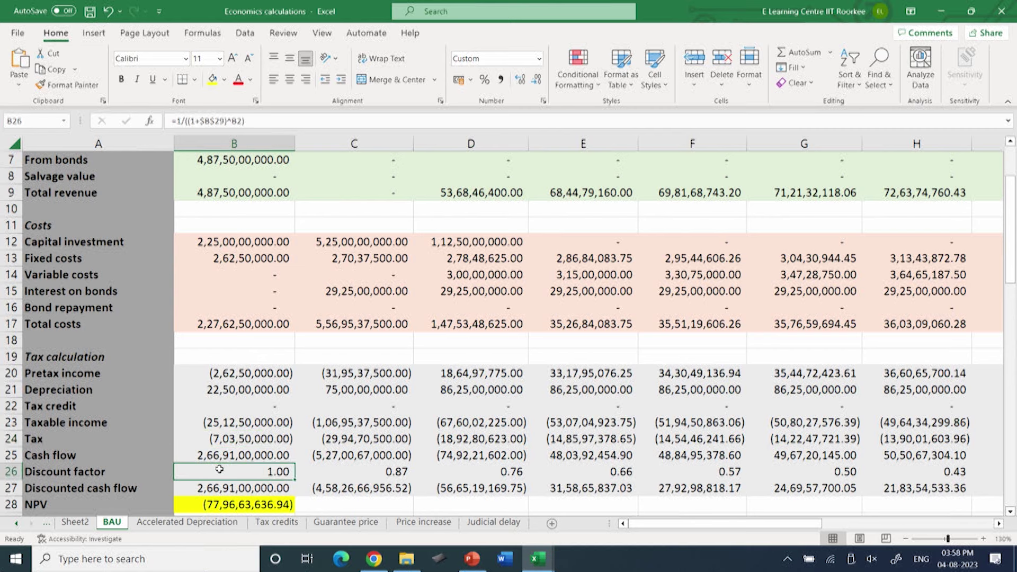
{"action": "scroll", "coordinate": [242, 471], "scroll_direction": "down", "scroll_amount": 1}
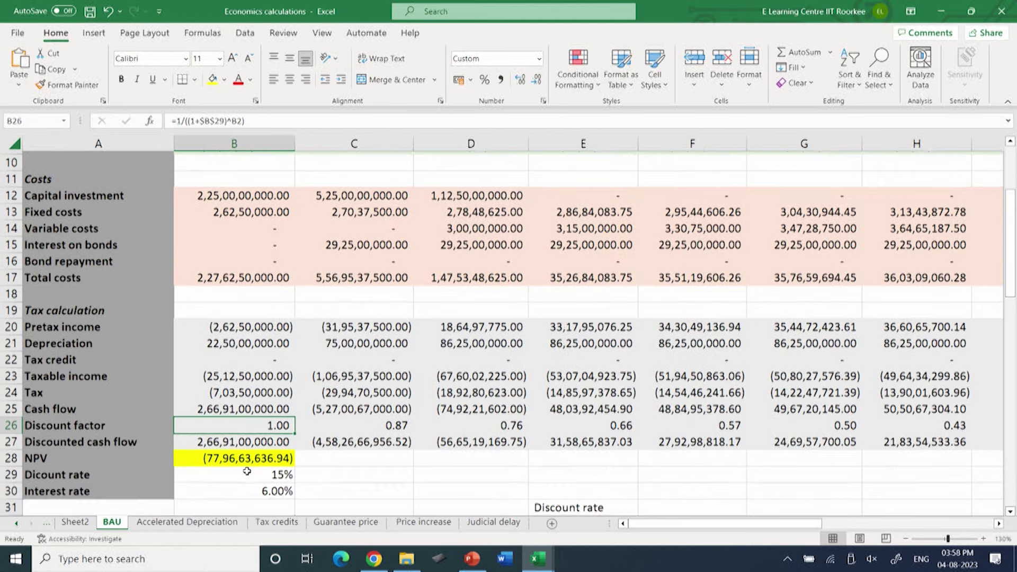
{"action": "left_click", "coordinate": [213, 439]}
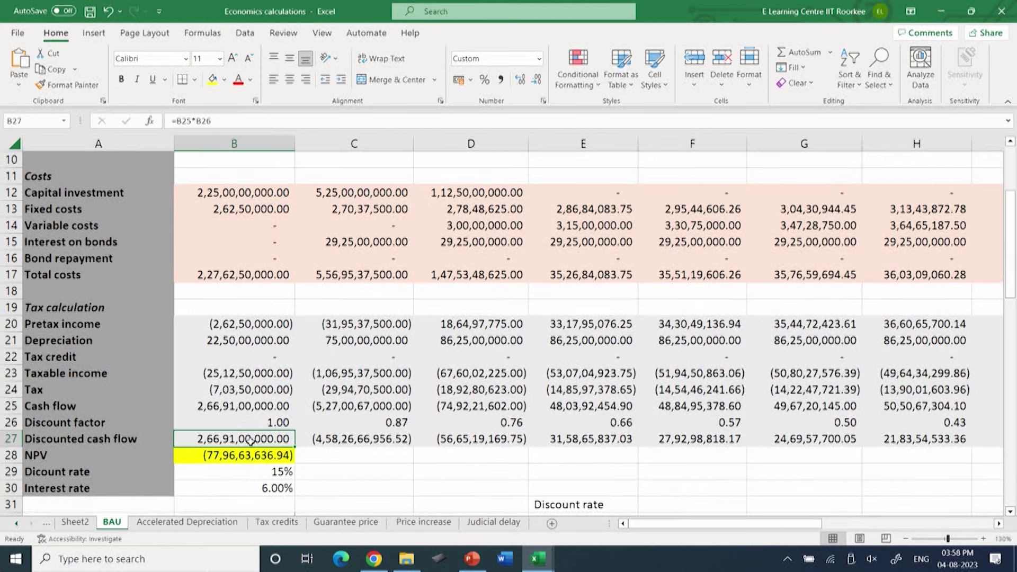
{"action": "left_click", "coordinate": [212, 455]}
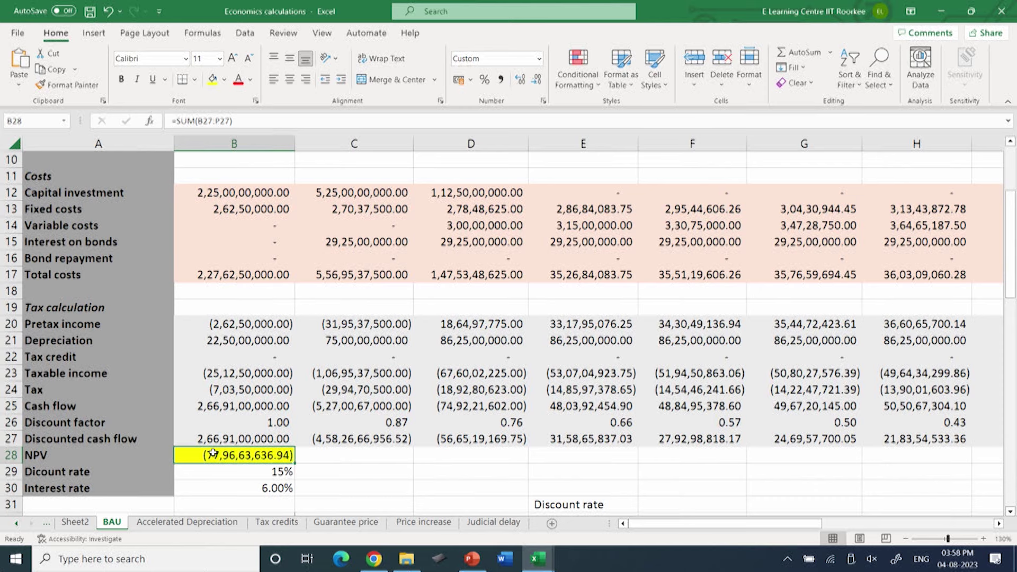
{"action": "scroll", "coordinate": [287, 355], "scroll_direction": "up", "scroll_amount": 1}
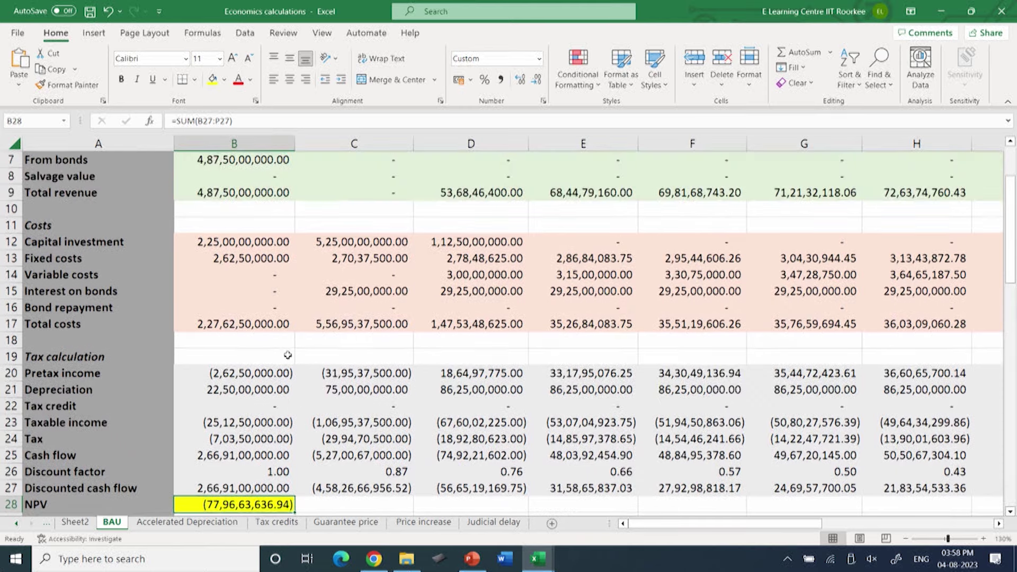
{"action": "scroll", "coordinate": [287, 355], "scroll_direction": "up", "scroll_amount": 1}
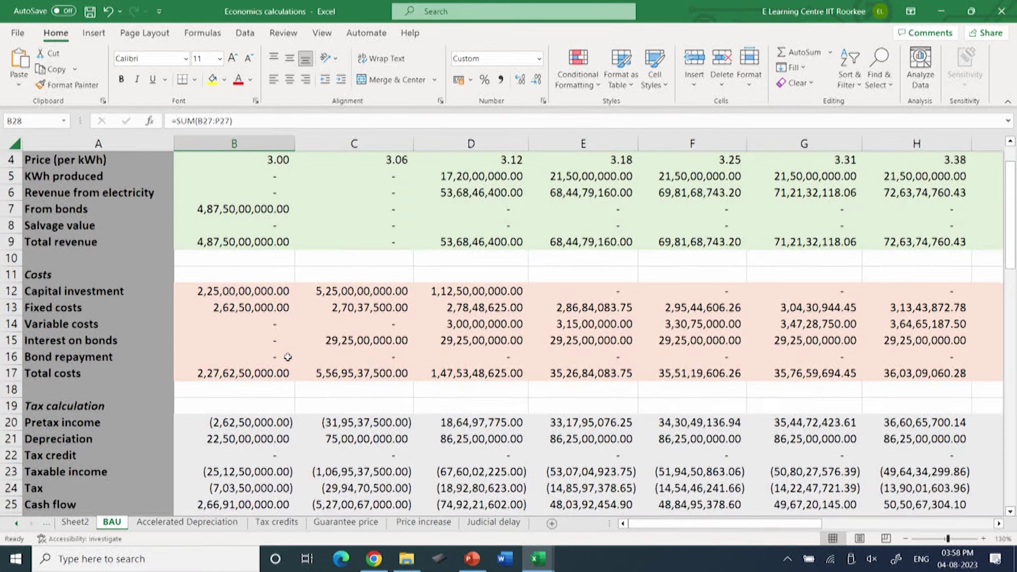
{"action": "scroll", "coordinate": [350, 319], "scroll_direction": "down", "scroll_amount": 3}
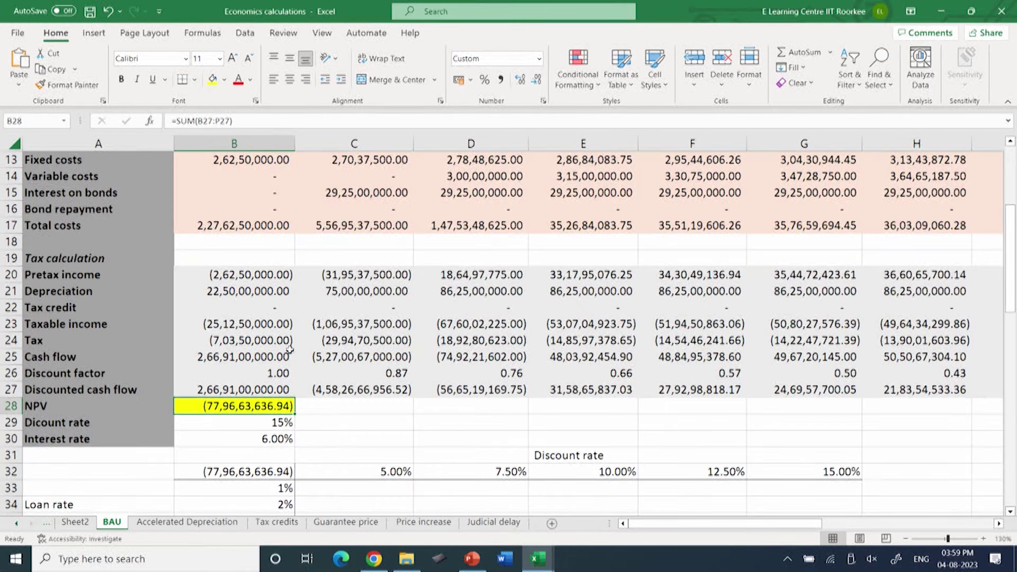
{"action": "left_click", "coordinate": [234, 390]}
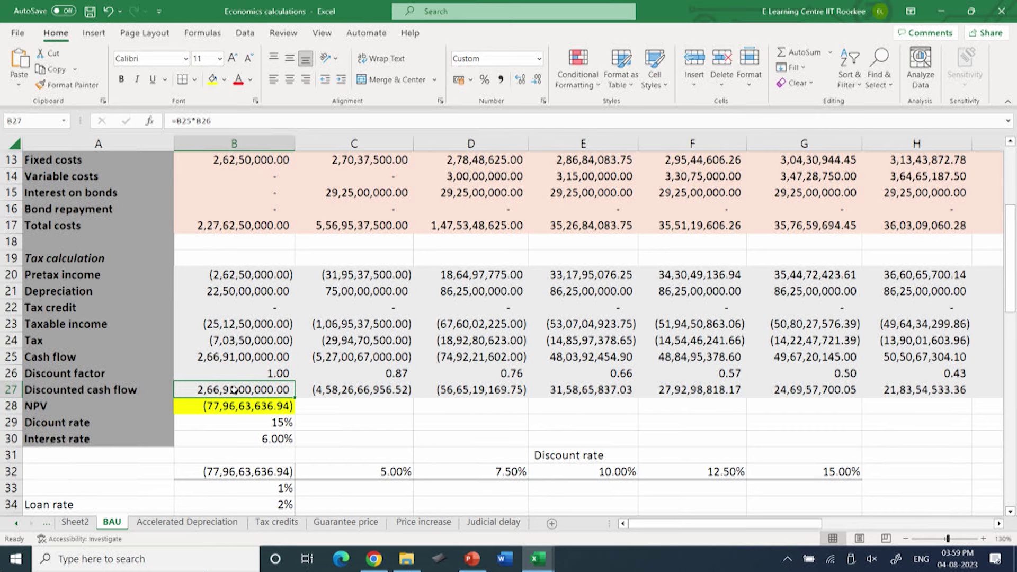
Review the discount rates in C32:G32 and loan rates in B33:B38 of the sensitivity table, along with the interest rate cell.
{"action": "scroll", "coordinate": [234, 390], "scroll_direction": "down", "scroll_amount": 2}
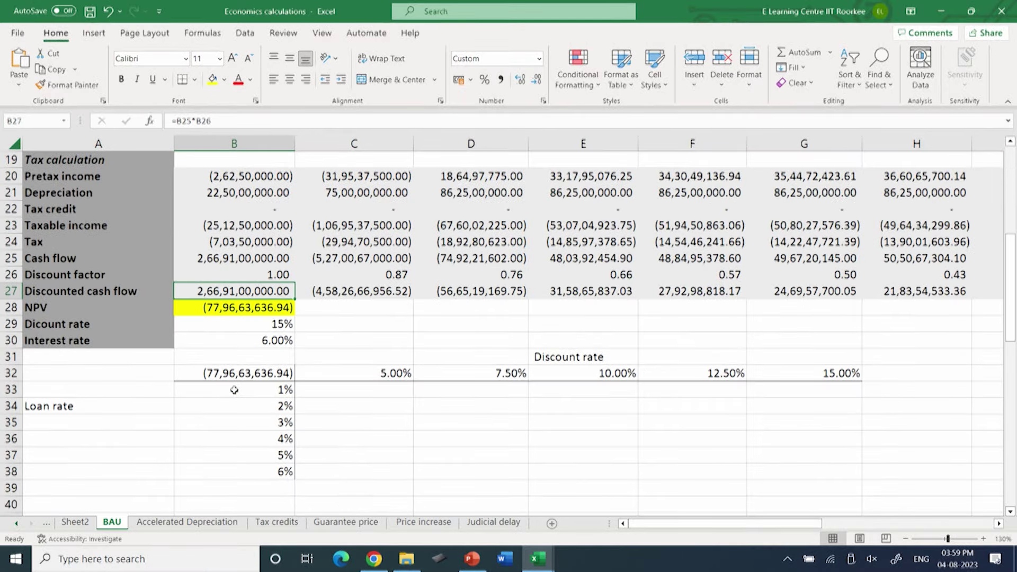
{"action": "left_click_drag", "start_coordinate": [321, 375], "coordinate": [831, 376]}
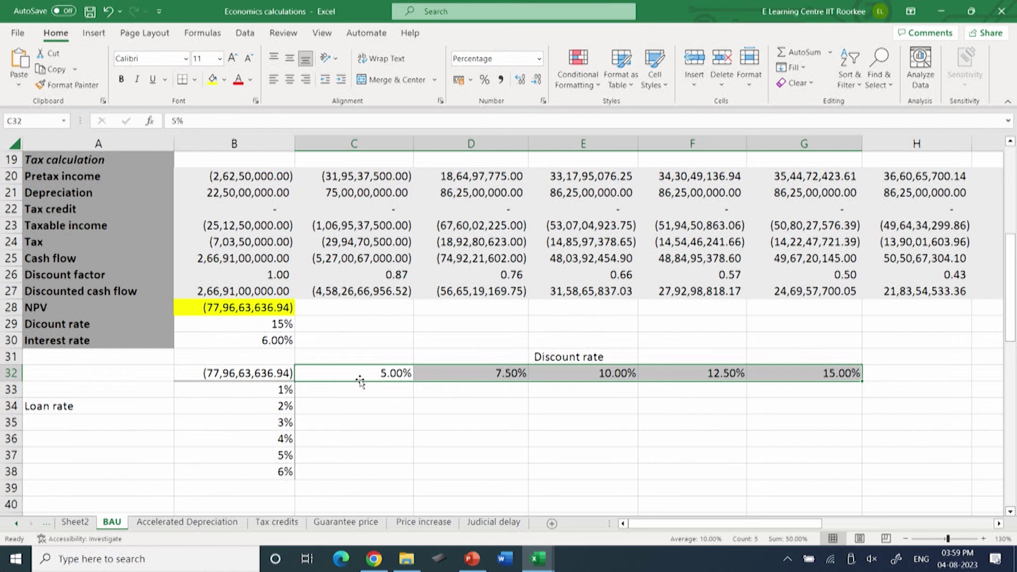
{"action": "left_click", "coordinate": [360, 374]}
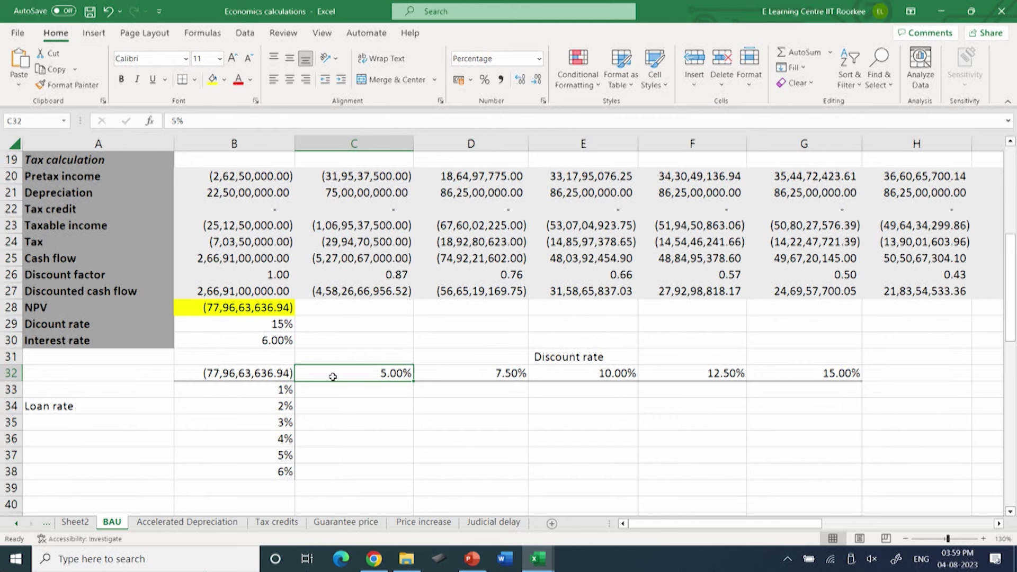
{"action": "left_click", "coordinate": [249, 343]}
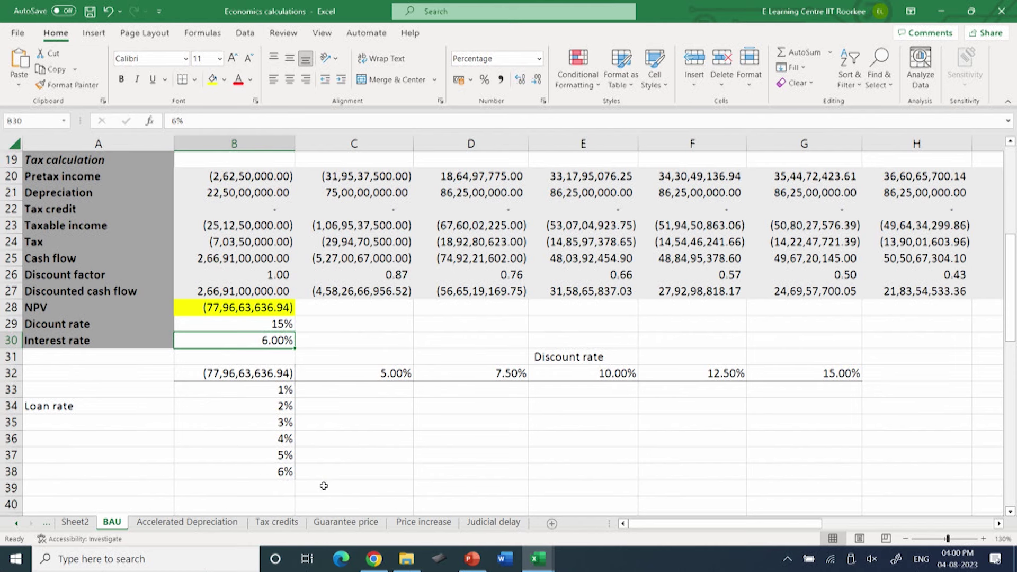
{"action": "left_click_drag", "start_coordinate": [350, 373], "coordinate": [821, 373]}
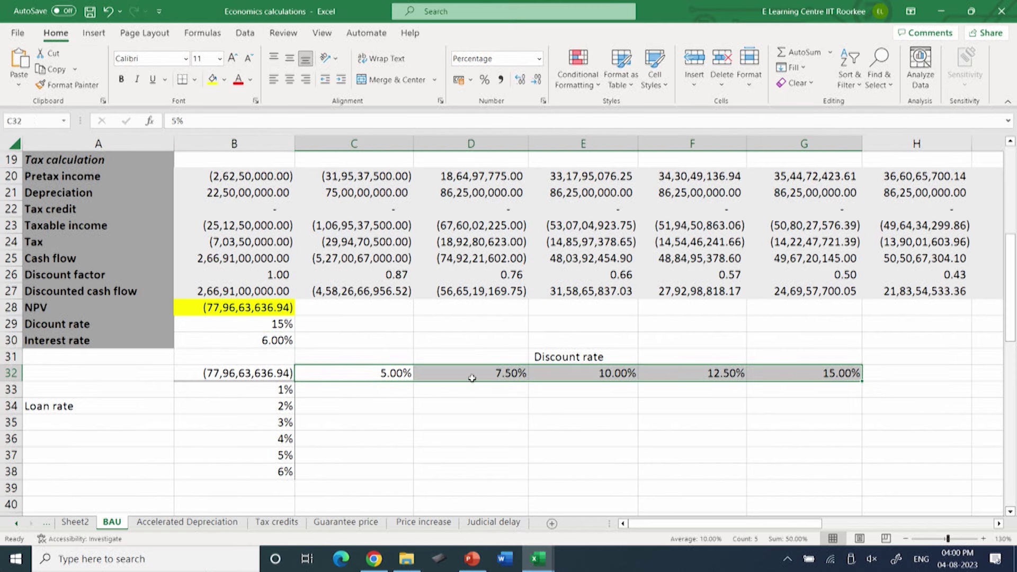
{"action": "left_click_drag", "start_coordinate": [248, 385], "coordinate": [256, 473]}
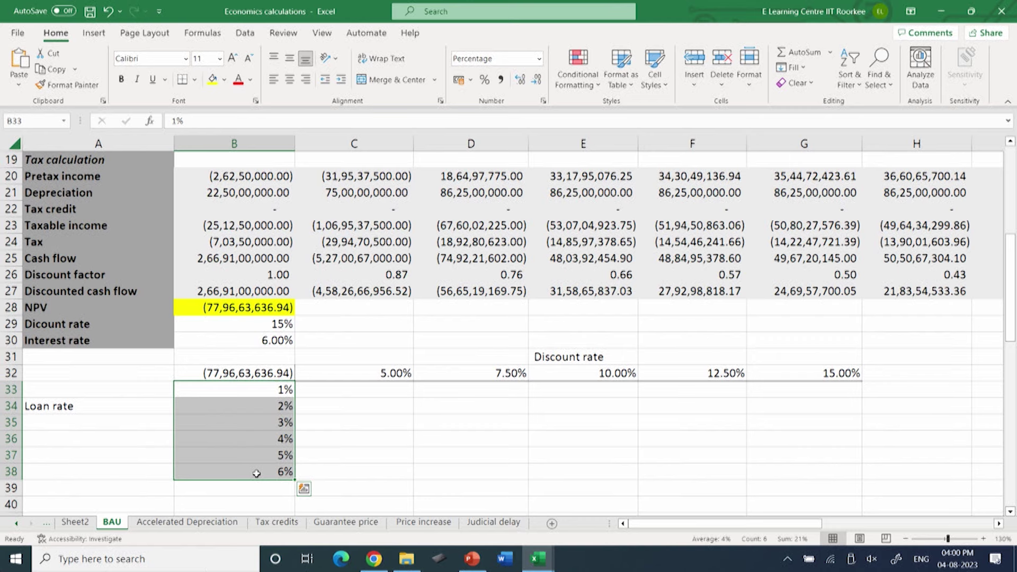
Check the sensitivity table's corner formula in B32 and the discount rate and interest rate input cells, B29 and B30.
{"action": "scroll", "coordinate": [256, 474], "scroll_direction": "up", "scroll_amount": 4}
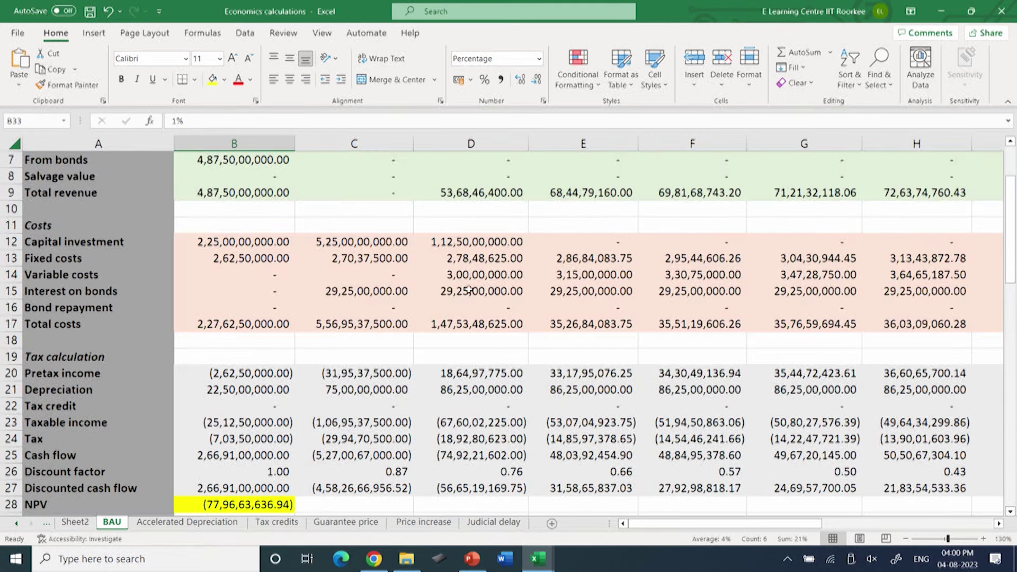
{"action": "scroll", "coordinate": [364, 296], "scroll_direction": "down", "scroll_amount": 4}
{"action": "left_click", "coordinate": [258, 375]}
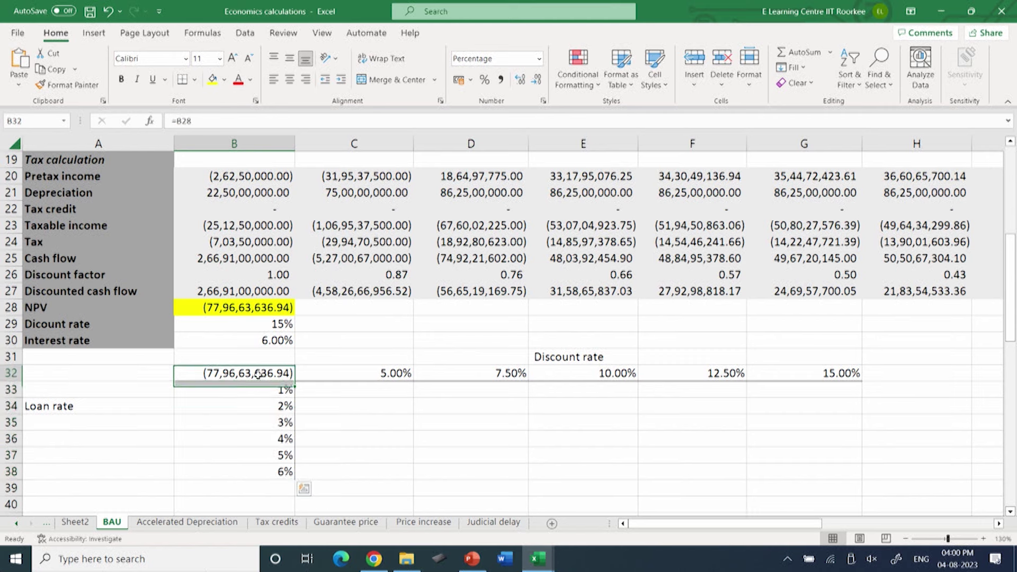
{"action": "left_click", "coordinate": [260, 326]}
{"action": "left_click", "coordinate": [252, 346]}
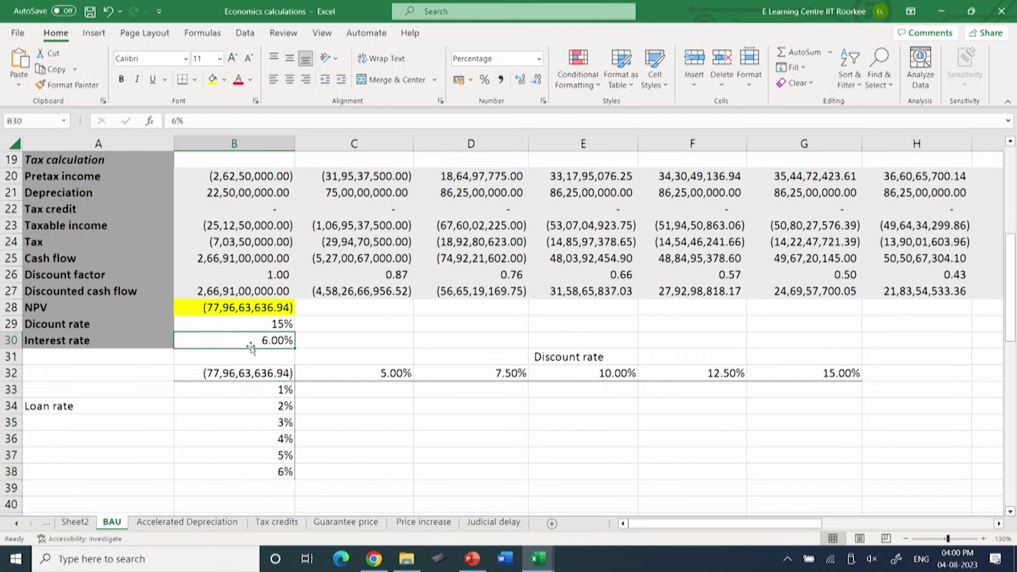
Inspect the year-0 discounted cash flow and discount factor formulas, the discount rate cell and the year-1 interest on bonds formula.
{"action": "left_click", "coordinate": [259, 295]}
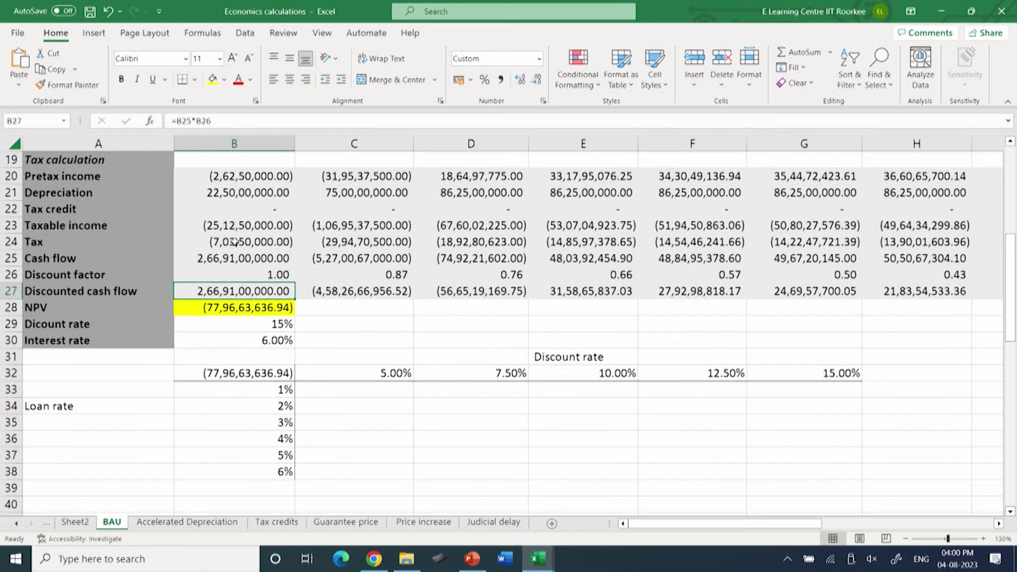
{"action": "left_click", "coordinate": [232, 274]}
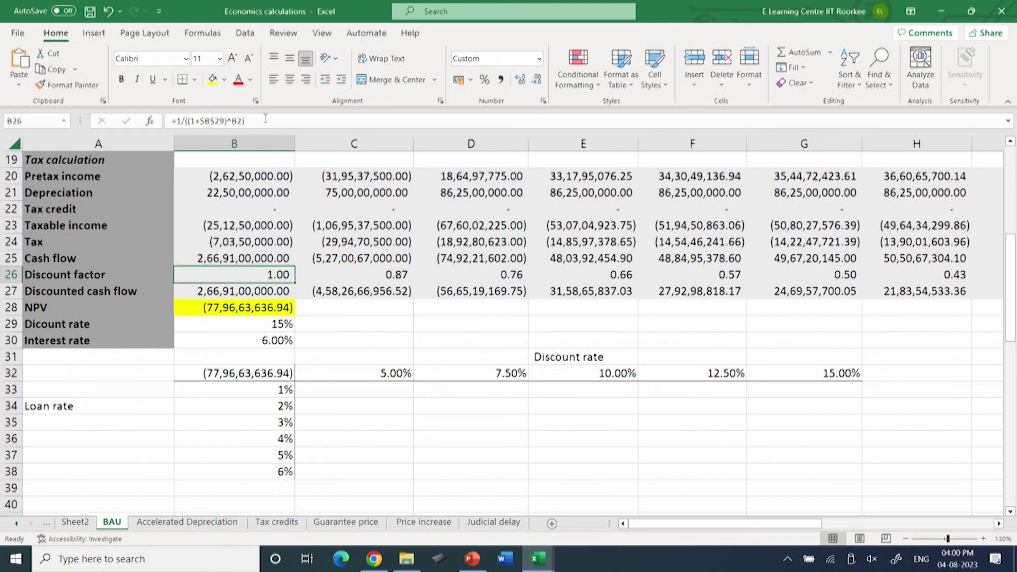
{"action": "left_click", "coordinate": [257, 324]}
{"action": "scroll", "coordinate": [262, 331], "scroll_direction": "up", "scroll_amount": 2}
{"action": "scroll", "coordinate": [276, 326], "scroll_direction": "up", "scroll_amount": 3}
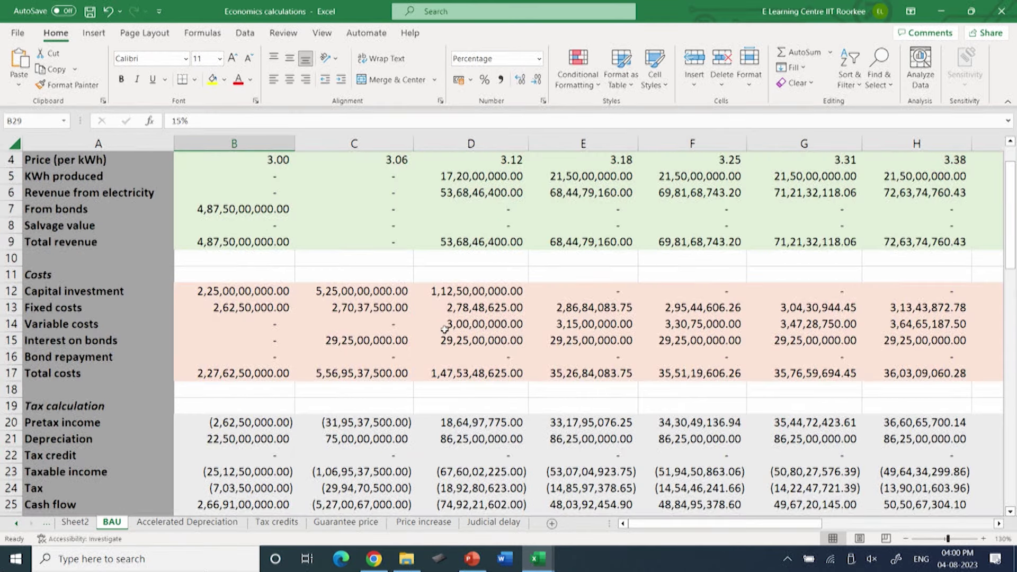
{"action": "left_click", "coordinate": [329, 335]}
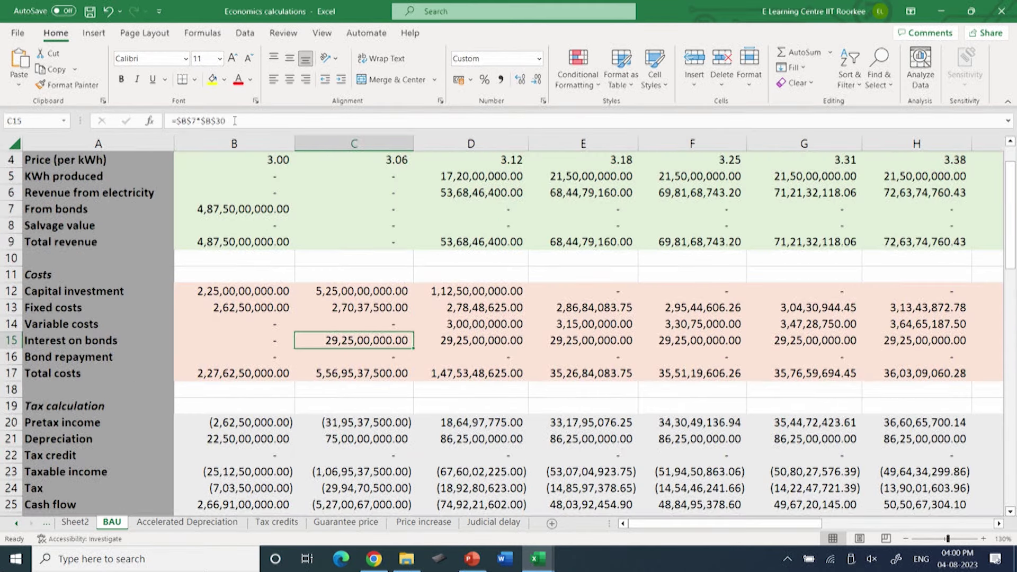
Start a What-If data table over B32:G38 with the discount rate cell B29 as its row input cell.
{"action": "scroll", "coordinate": [246, 195], "scroll_direction": "down", "scroll_amount": 3}
{"action": "scroll", "coordinate": [246, 195], "scroll_direction": "down", "scroll_amount": 4}
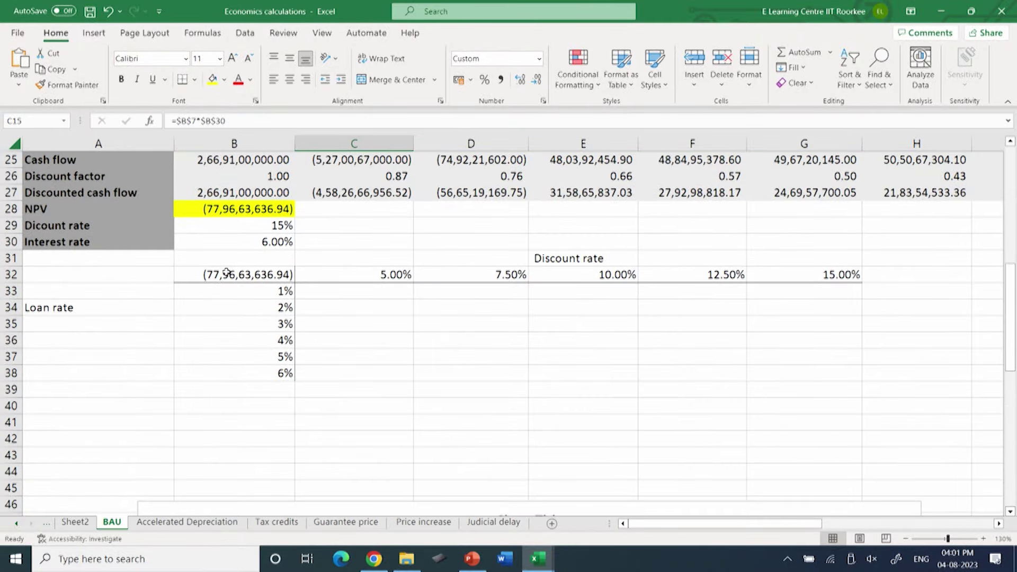
{"action": "left_click", "coordinate": [258, 281]}
{"action": "left_click_drag", "start_coordinate": [258, 281], "coordinate": [796, 374]}
{"action": "left_click", "coordinate": [244, 33]}
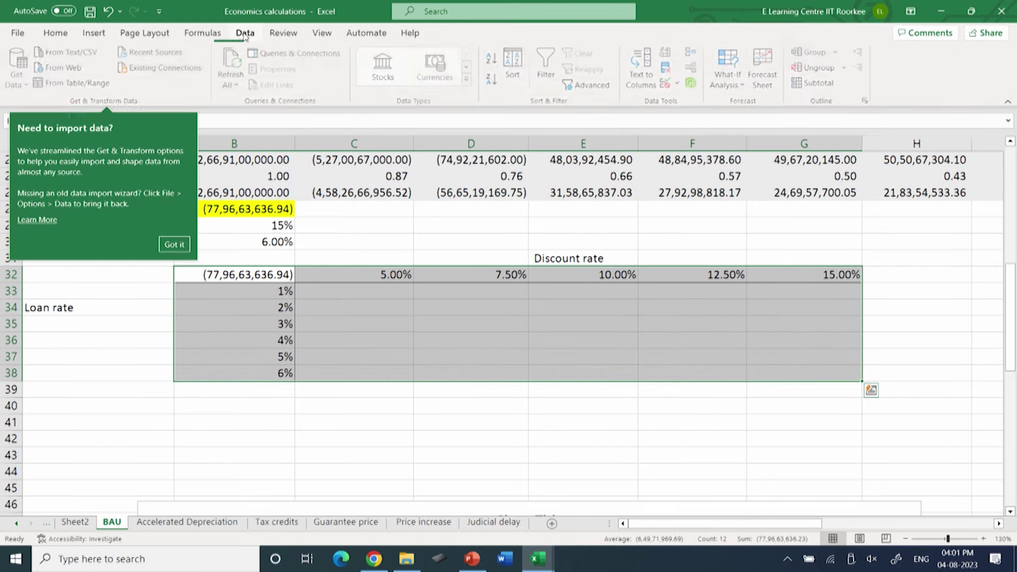
{"action": "left_click", "coordinate": [730, 80]}
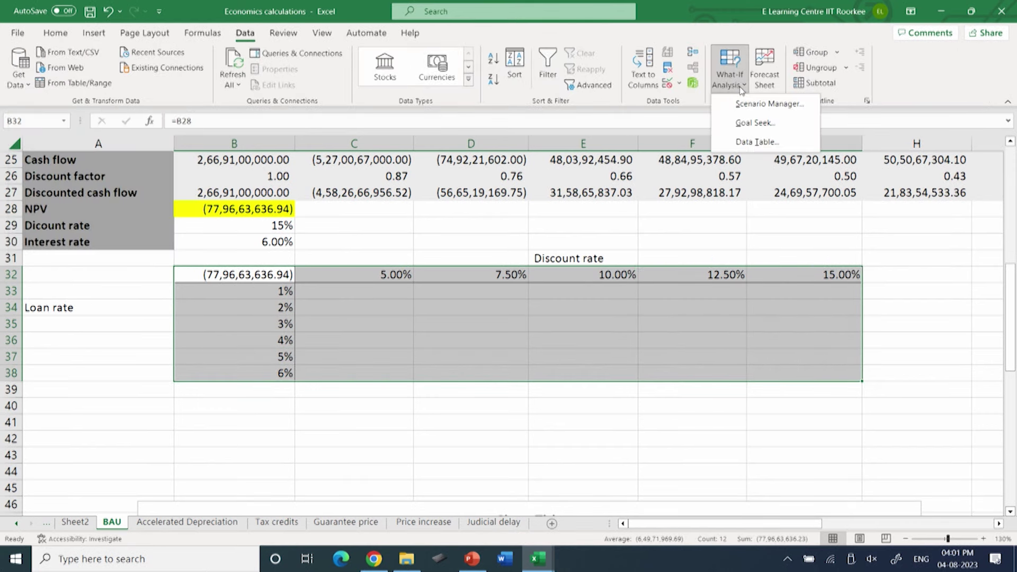
{"action": "left_click", "coordinate": [766, 143]}
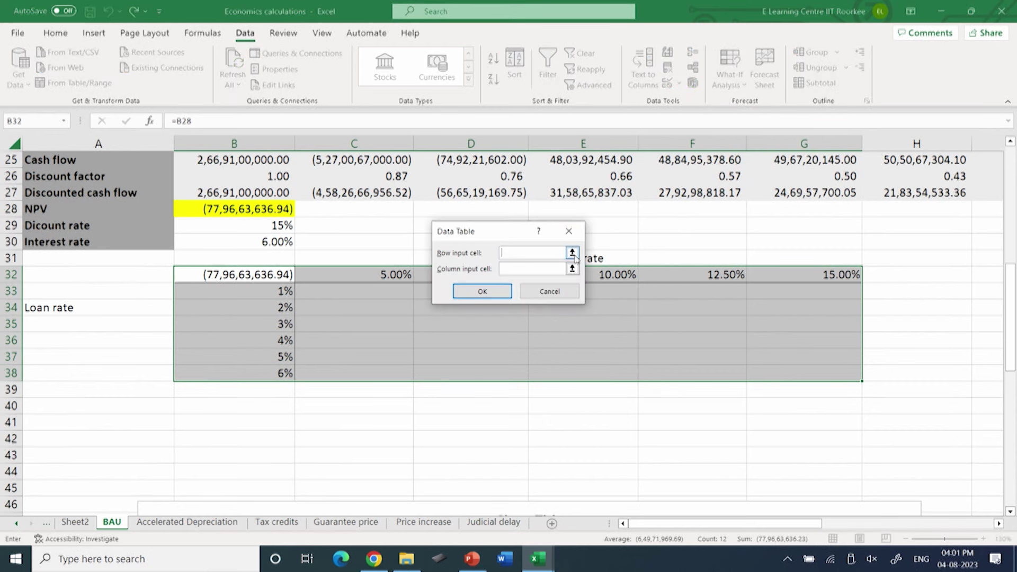
{"action": "left_click", "coordinate": [573, 253]}
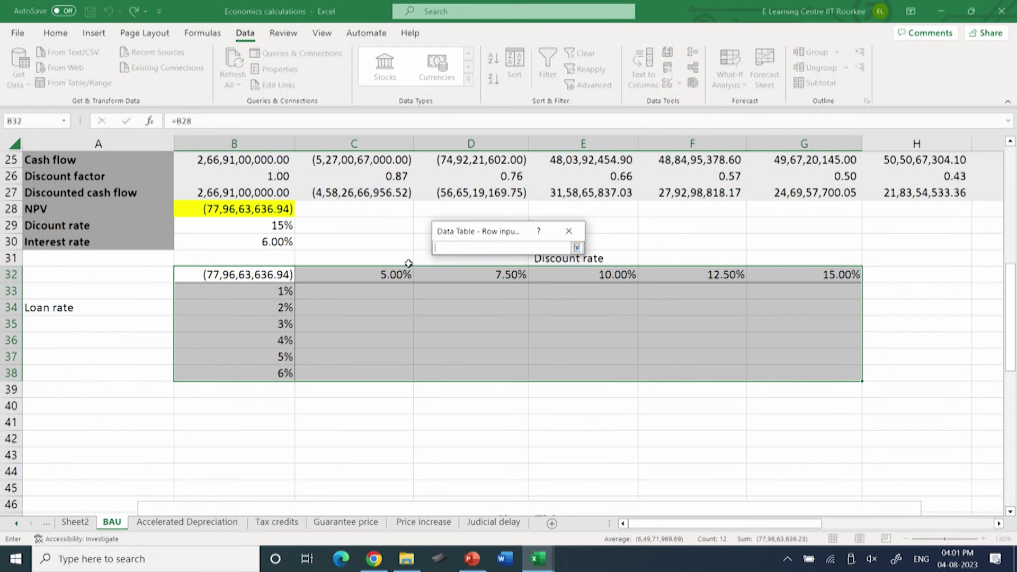
{"action": "left_click", "coordinate": [262, 225]}
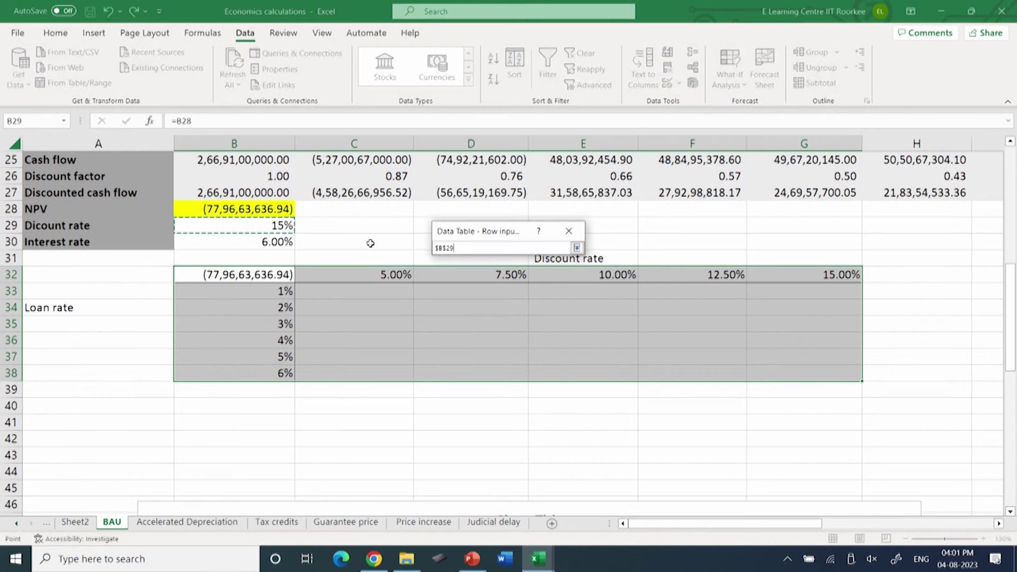
{"action": "left_click", "coordinate": [577, 249]}
Set the data table's column input cell to the interest rate cell B30 and generate the table.
{"action": "left_click", "coordinate": [577, 272]}
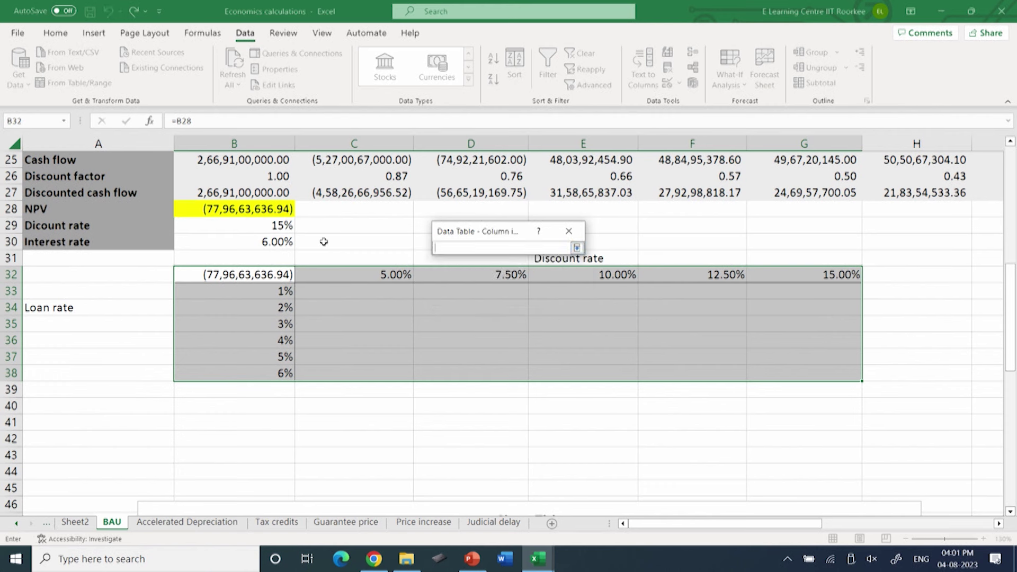
{"action": "left_click", "coordinate": [268, 241]}
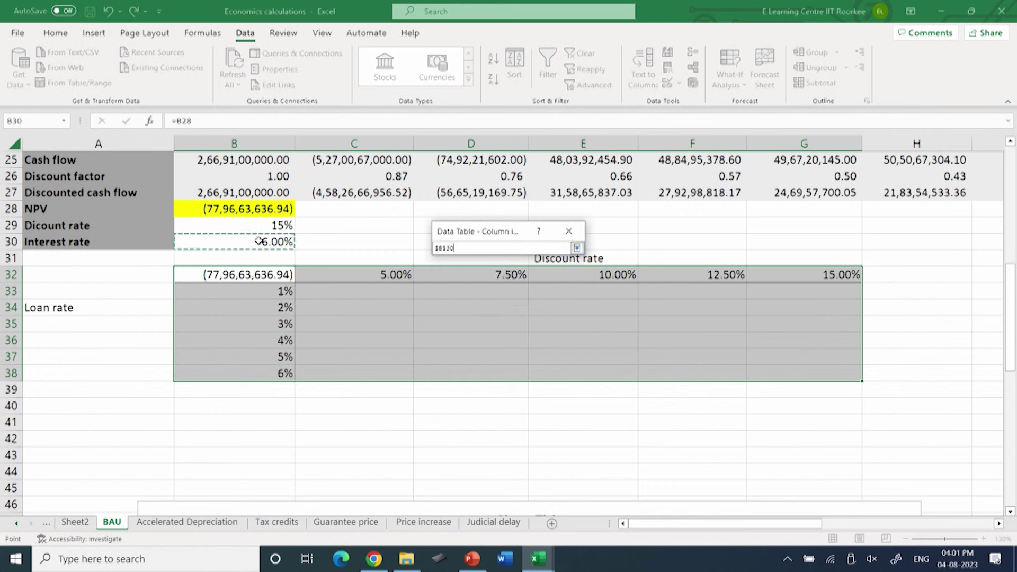
{"action": "left_click", "coordinate": [577, 248]}
{"action": "left_click", "coordinate": [481, 288]}
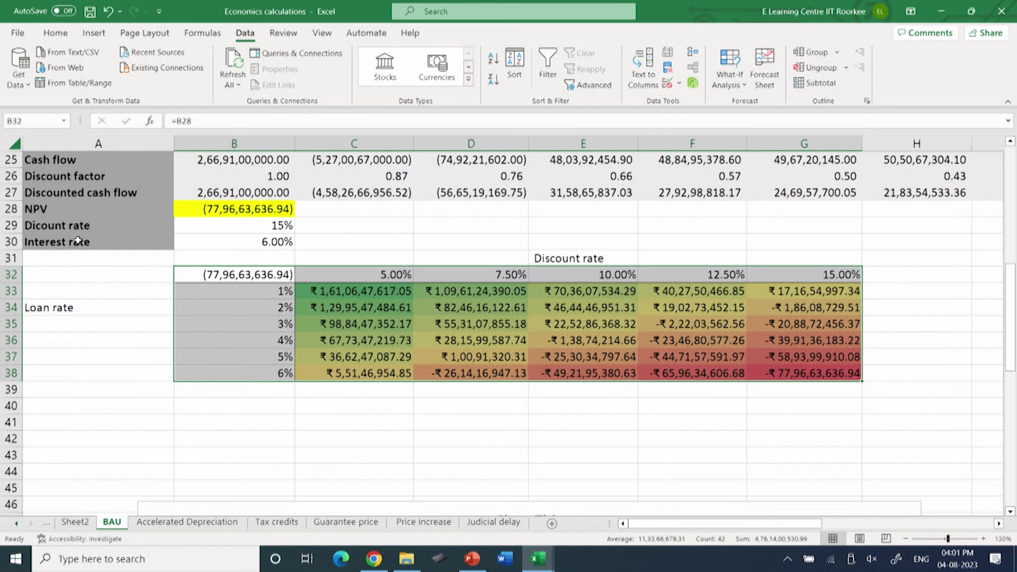
Examine the sensitivity table's four corner NPVs, at 15% and 5% discount rates with 6% and 1% loan rates.
{"action": "left_click", "coordinate": [794, 376]}
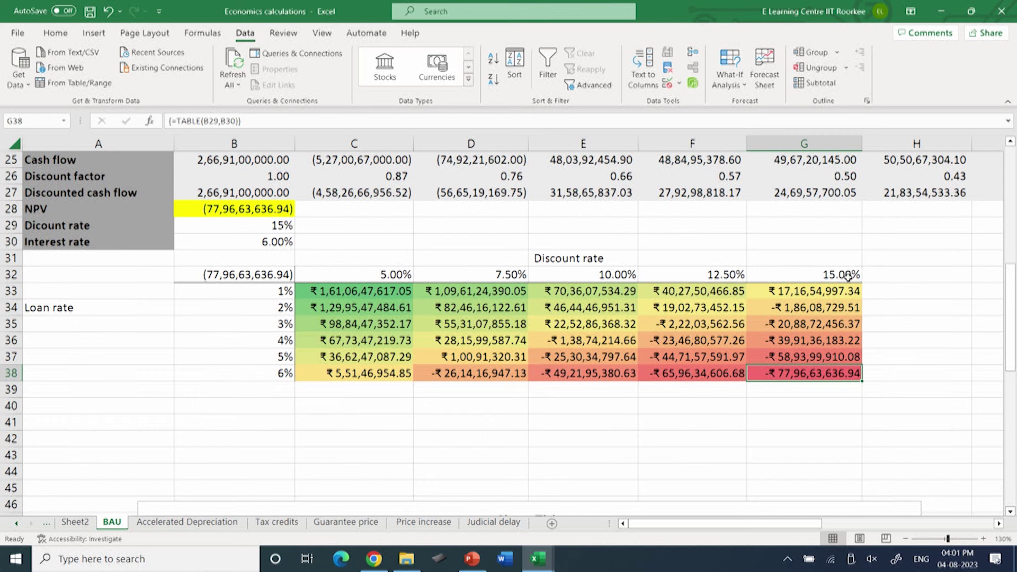
{"action": "left_click", "coordinate": [789, 292]}
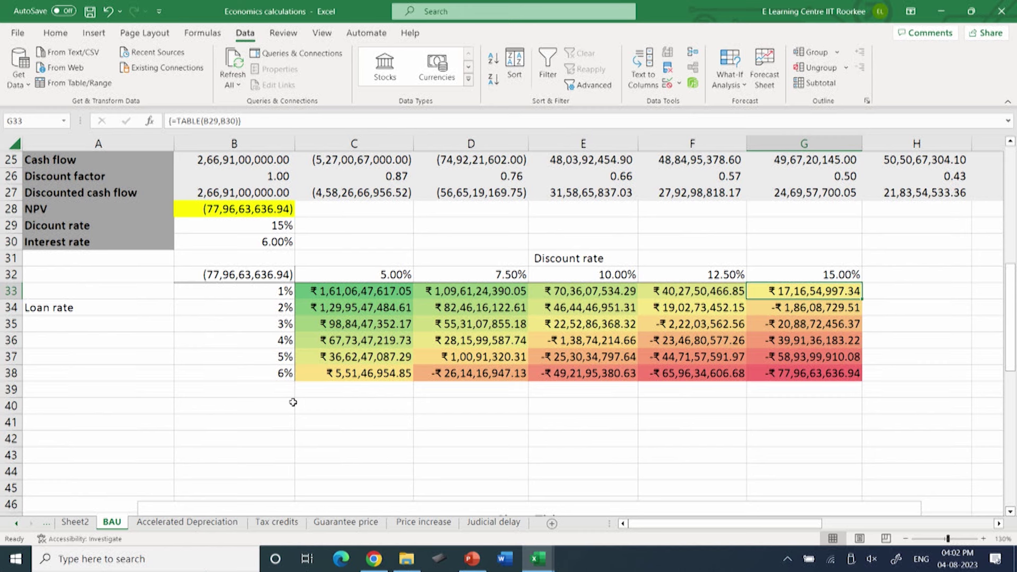
{"action": "left_click", "coordinate": [351, 377]}
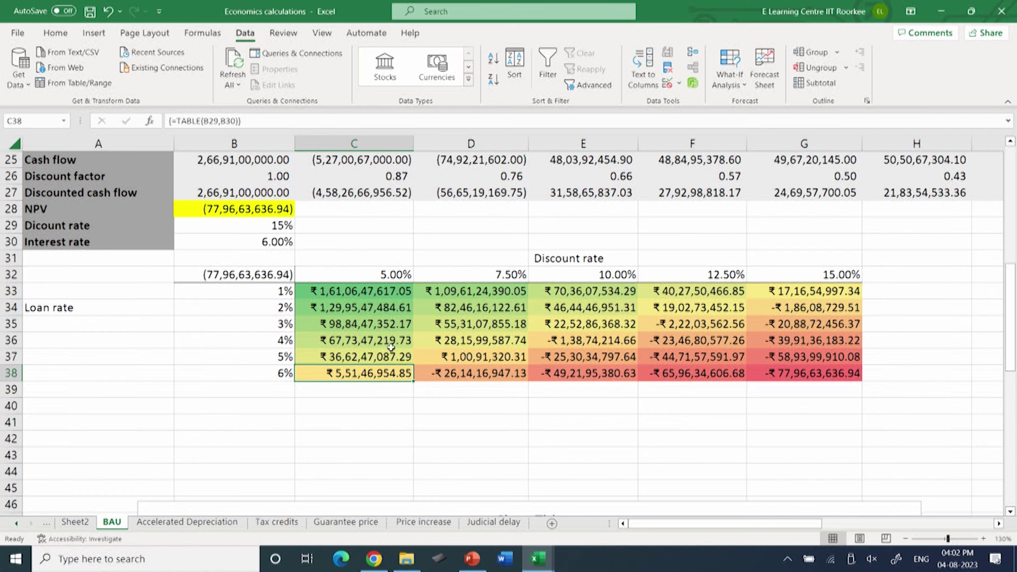
{"action": "left_click", "coordinate": [360, 289]}
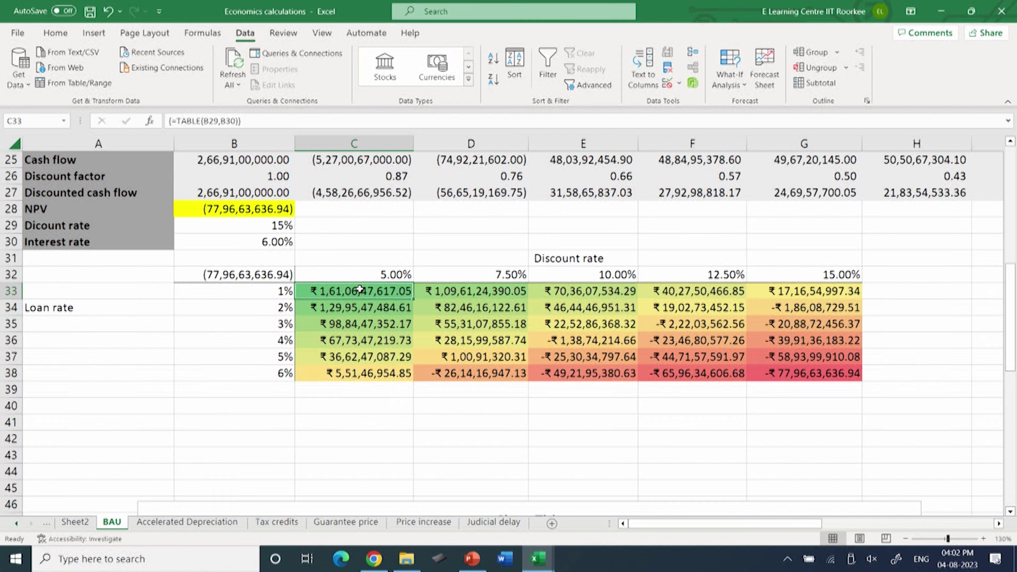
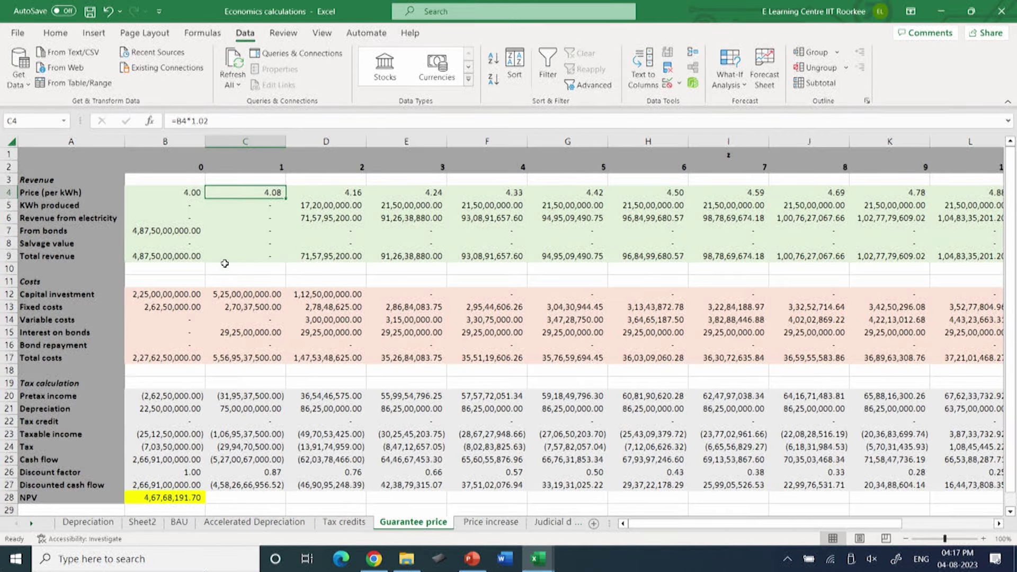
Compare the Guarantee price sheet's year-0 and year-1 prices with the BAU sheet's per-kWh prices through year 14.
{"action": "left_click", "coordinate": [170, 189]}
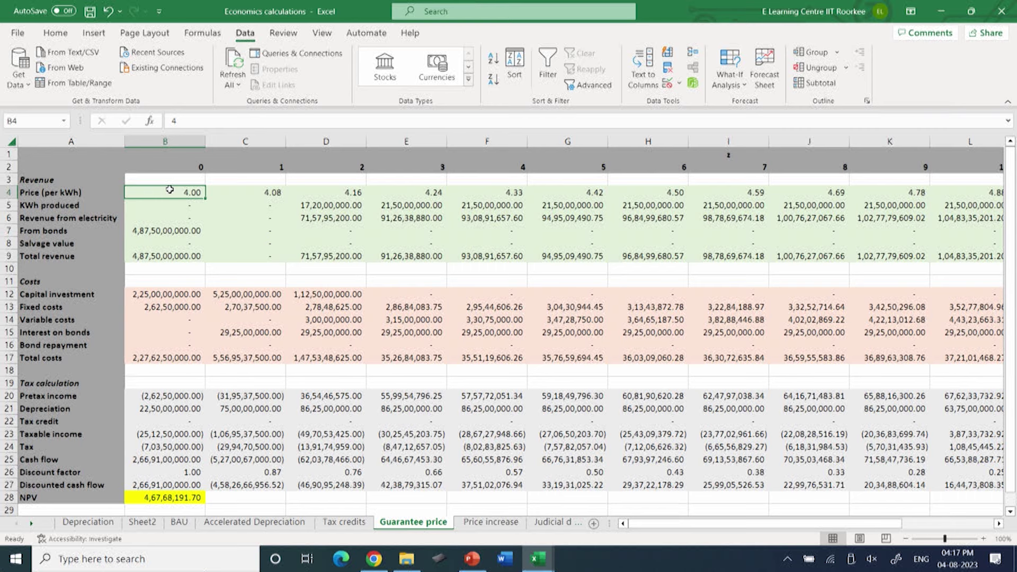
{"action": "left_click", "coordinate": [271, 193]}
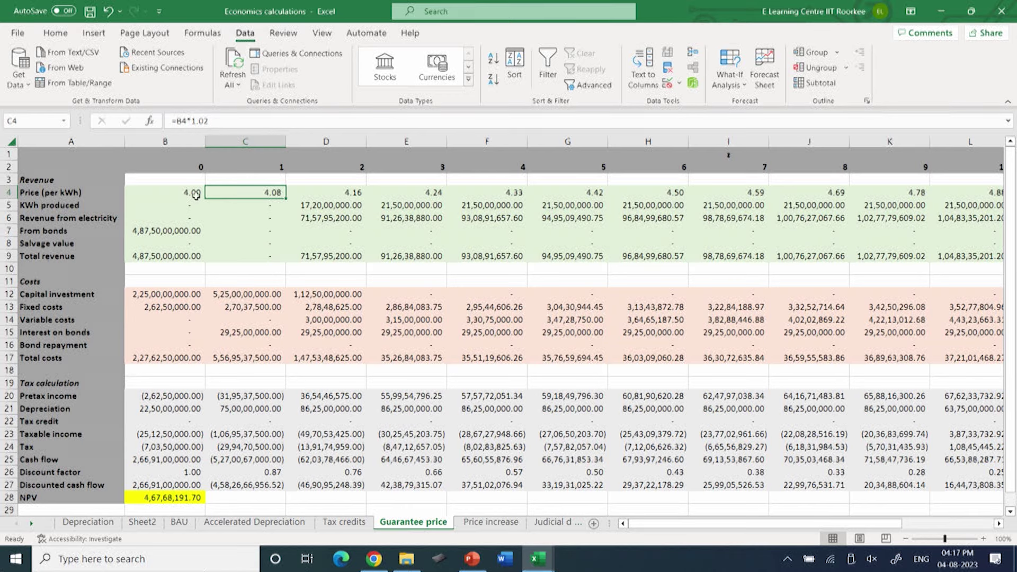
{"action": "left_click", "coordinate": [179, 522]}
{"action": "scroll", "coordinate": [253, 286], "scroll_direction": "up", "scroll_amount": 3}
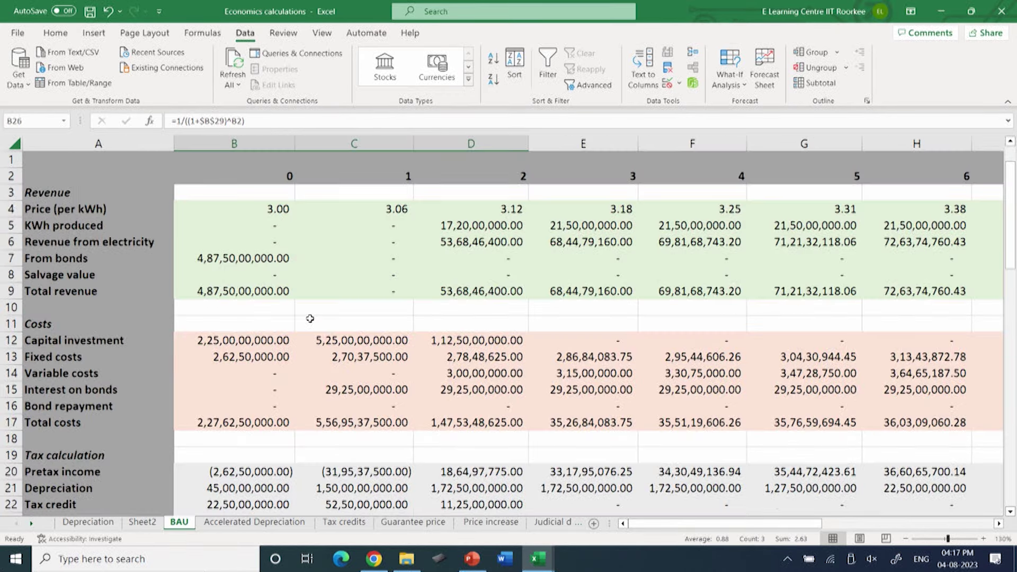
{"action": "left_click", "coordinate": [256, 209]}
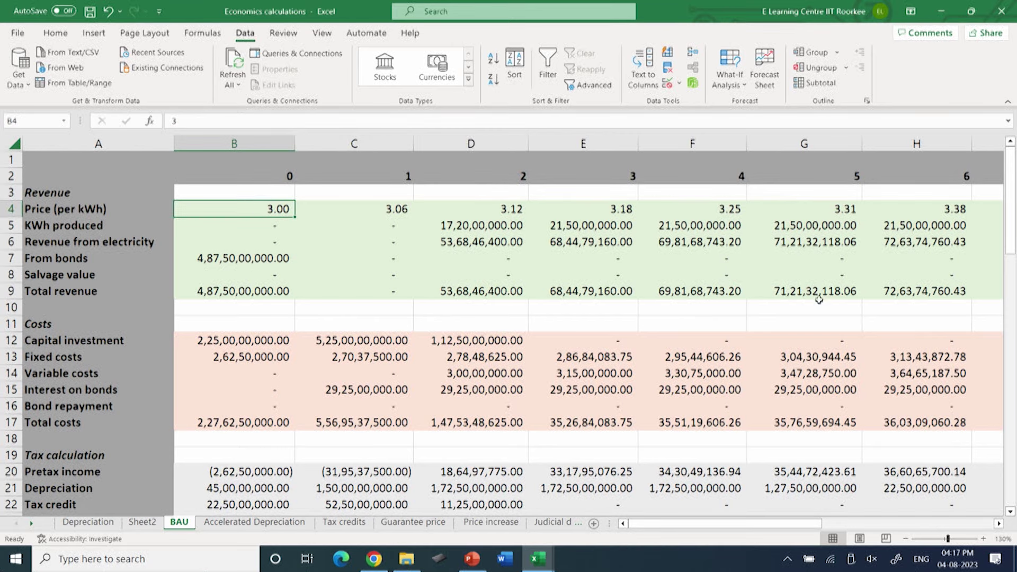
{"action": "left_click_drag", "start_coordinate": [767, 523], "coordinate": [939, 523]}
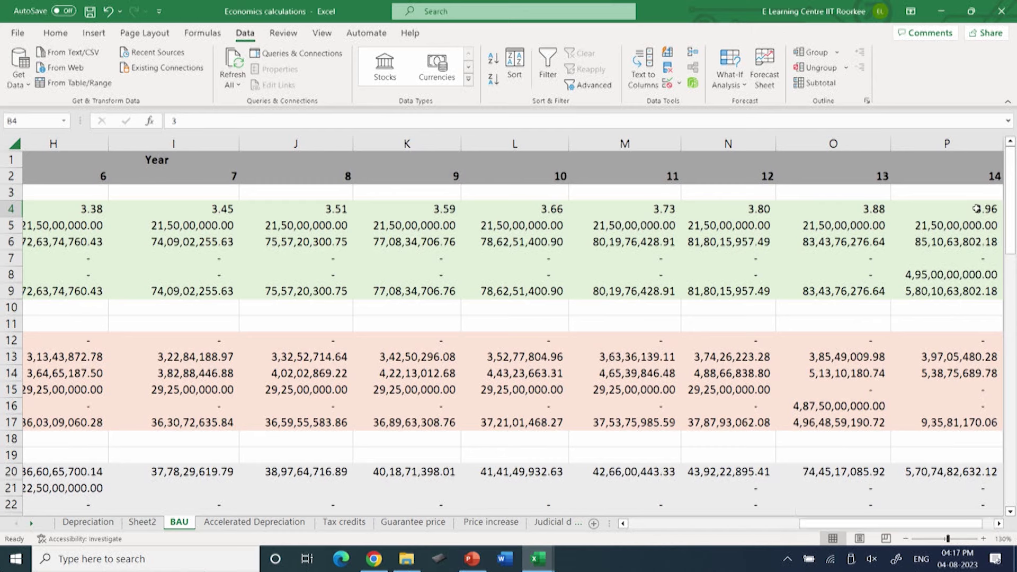
Review the Guarantee price sheet's starting price, its year-1 escalation formula and the per-kWh prices through year 14.
{"action": "left_click", "coordinate": [401, 523]}
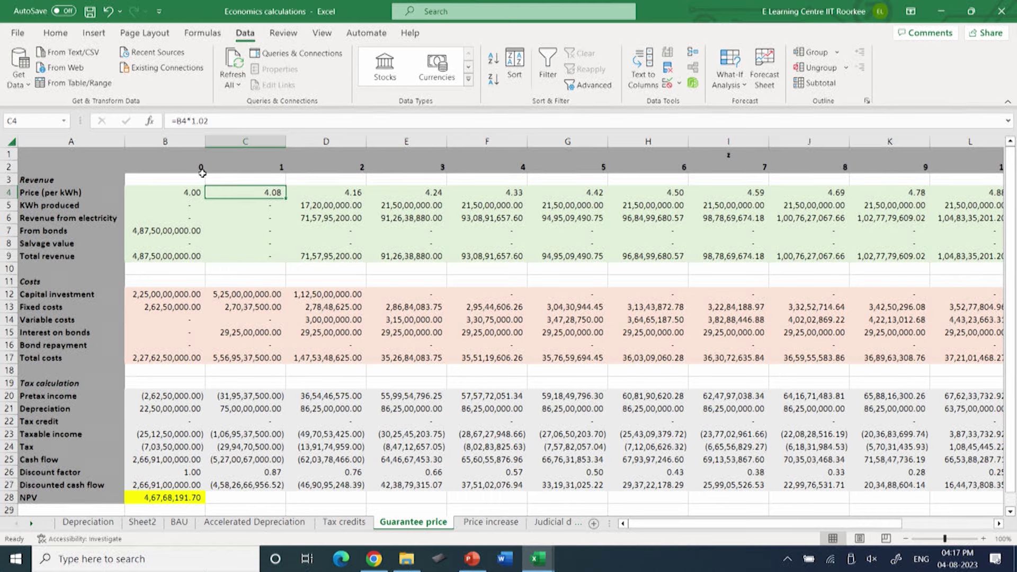
{"action": "left_click", "coordinate": [169, 194]}
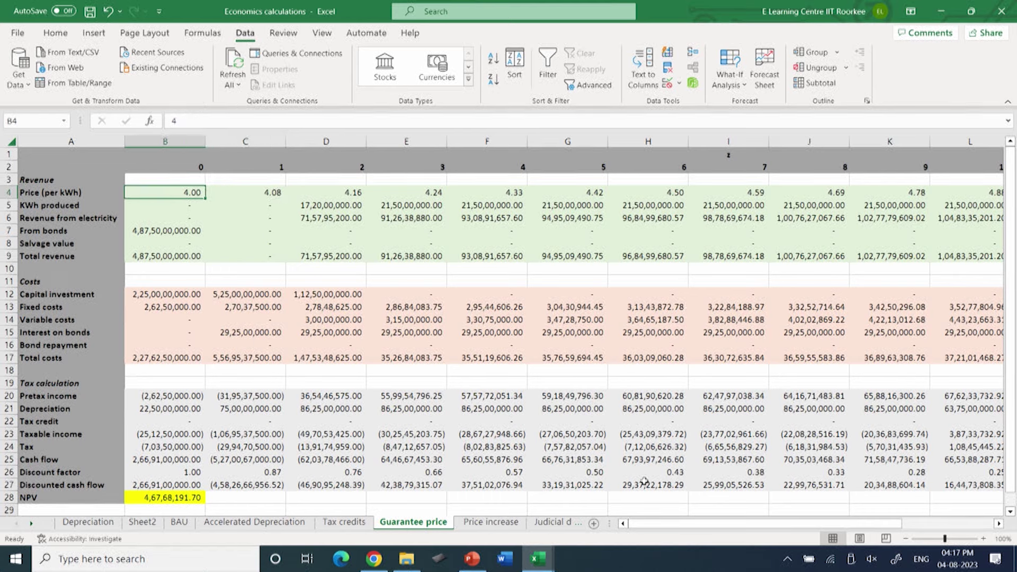
{"action": "left_click", "coordinate": [246, 191]}
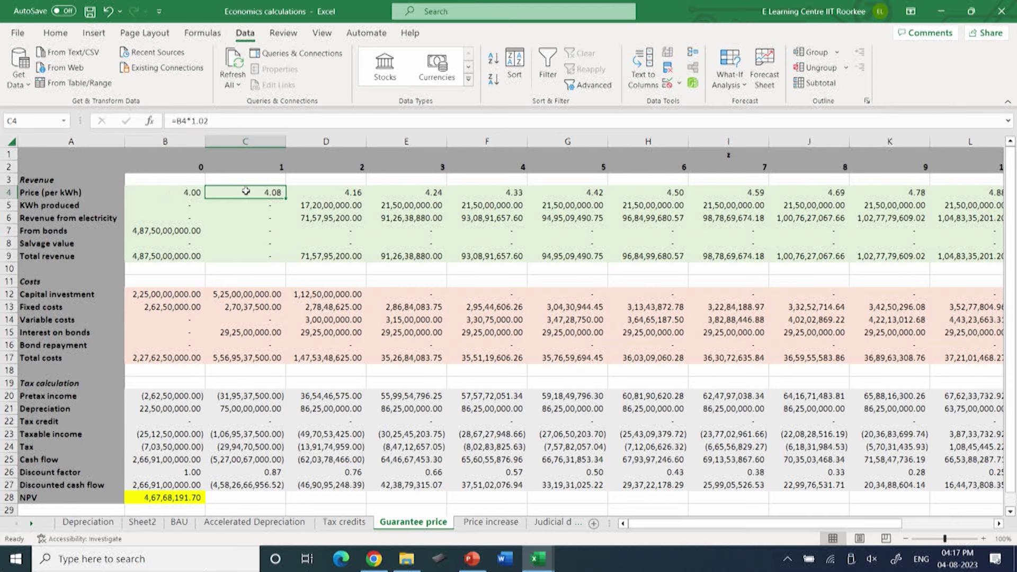
{"action": "left_click_drag", "start_coordinate": [684, 526], "coordinate": [727, 528]}
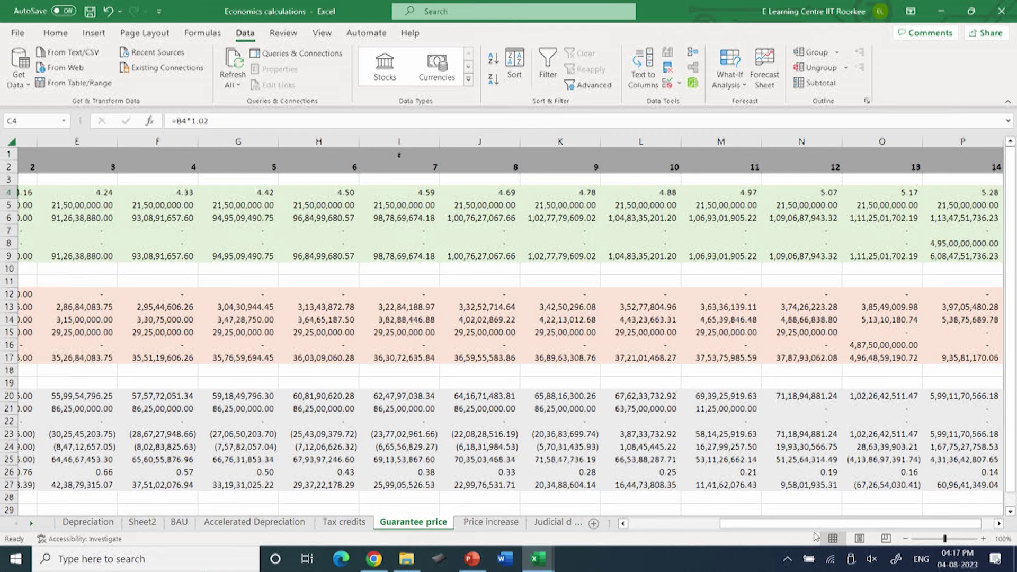
{"action": "left_click_drag", "start_coordinate": [820, 528], "coordinate": [661, 519]}
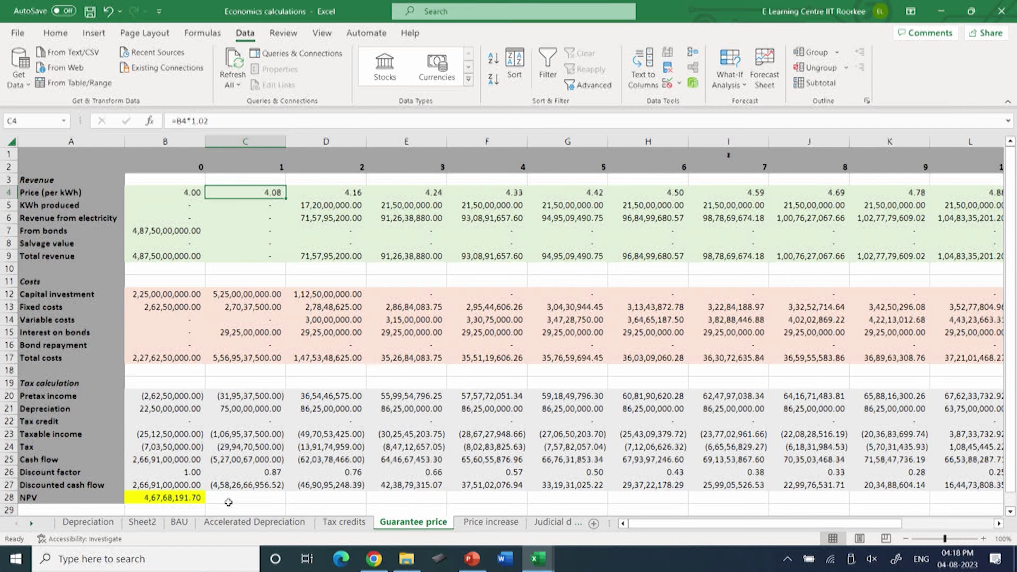
Check the NPV formula and the depreciation and tax credit rows on the Guarantee price sheet.
{"action": "left_click", "coordinate": [163, 499]}
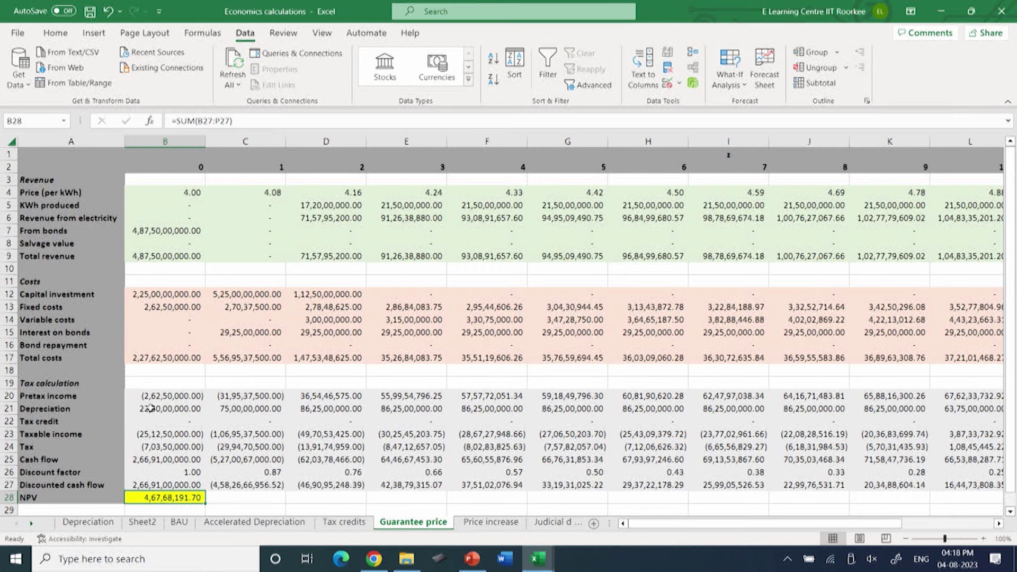
{"action": "left_click_drag", "start_coordinate": [151, 408], "coordinate": [945, 409]}
{"action": "left_click_drag", "start_coordinate": [892, 525], "coordinate": [862, 525]}
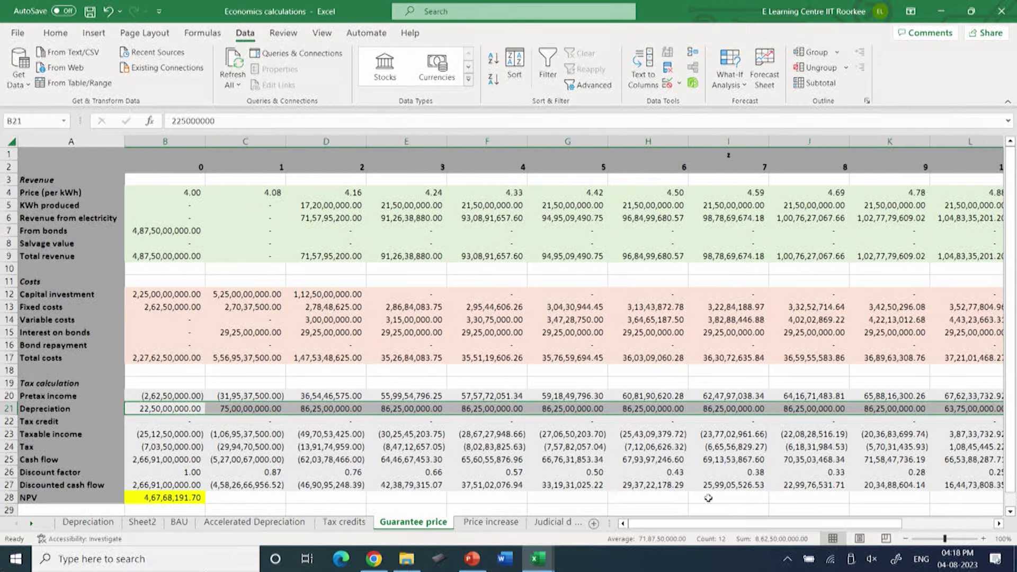
{"action": "left_click_drag", "start_coordinate": [139, 422], "coordinate": [547, 417]}
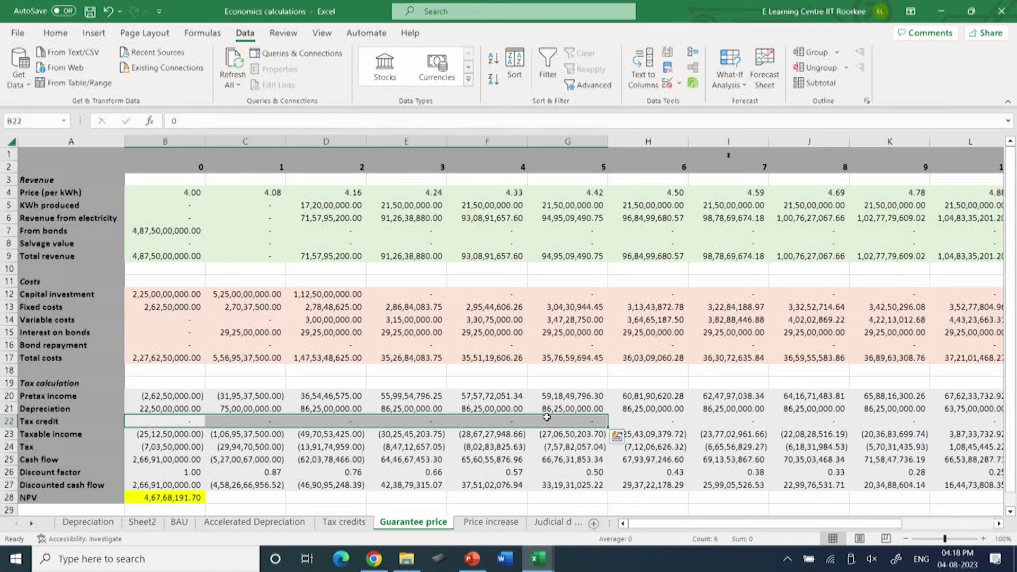
Set the year-0 price per kWh in B4 of the Guarantee price sheet to 3.
{"action": "left_click", "coordinate": [182, 190]}
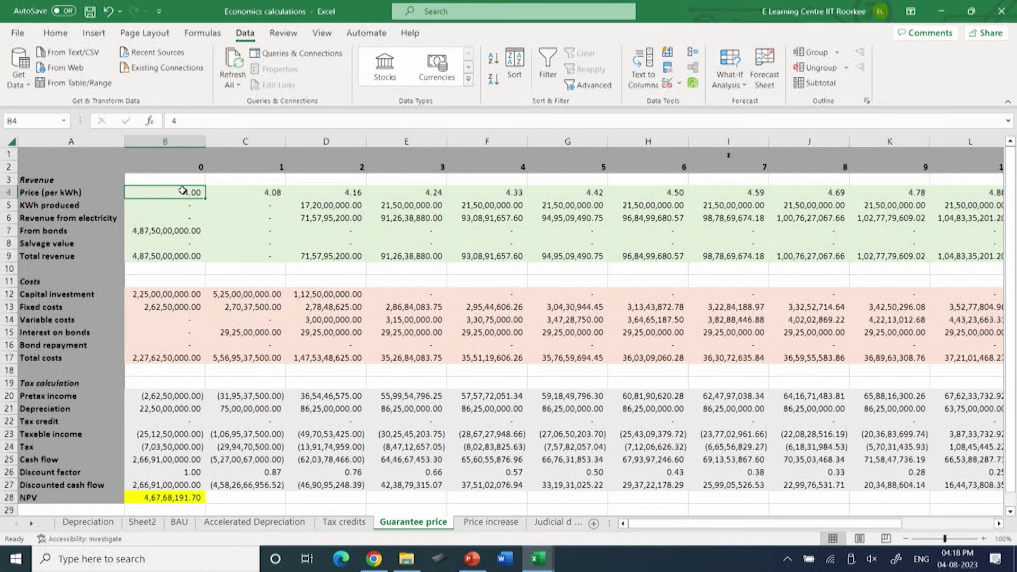
{"action": "type", "text": "3"}
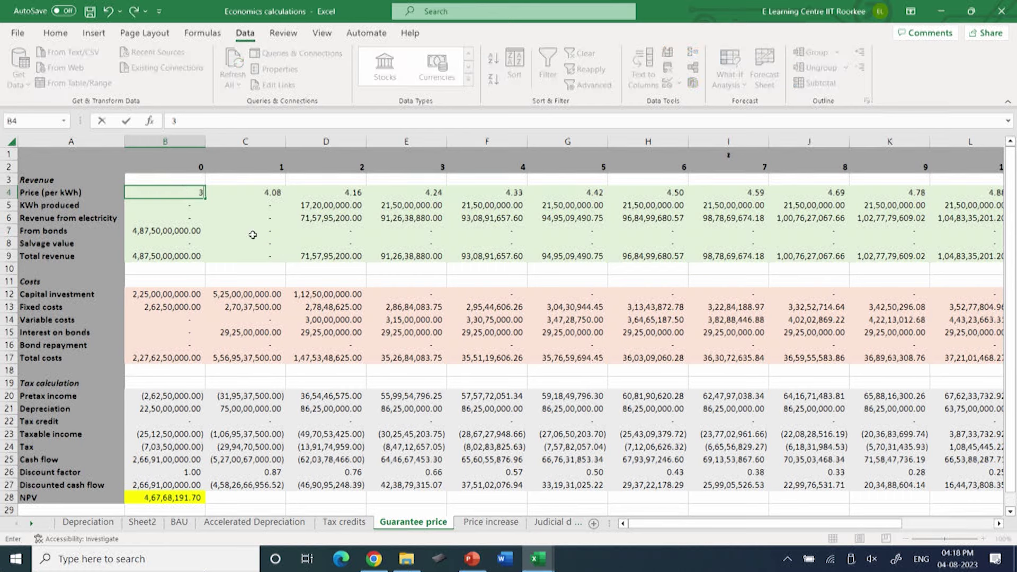
{"action": "left_click", "coordinate": [269, 257]}
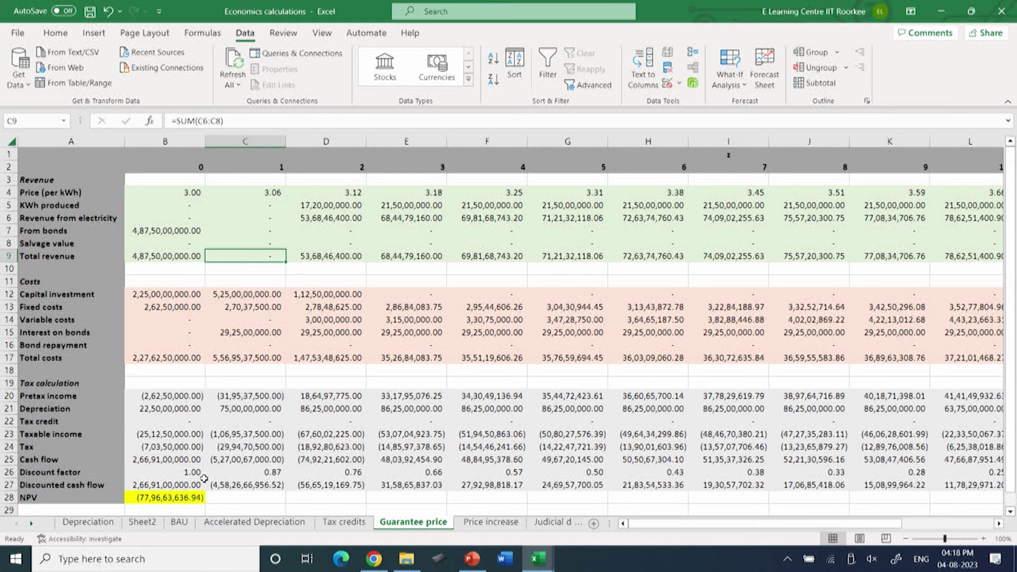
Change the year-1 price formula in C4 to =B4*1.065 for a 6.5% annual price escalation.
{"action": "left_click", "coordinate": [241, 191]}
{"action": "left_click", "coordinate": [226, 122]}
{"action": "left_click", "coordinate": [225, 122]}
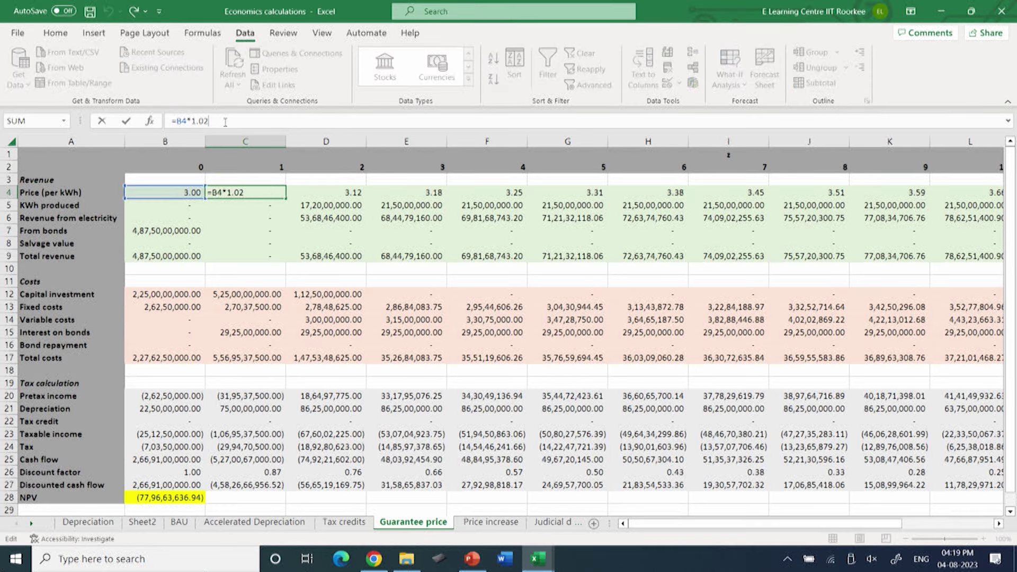
{"action": "key", "text": "BackSpace"}
{"action": "type", "text": "65"}
{"action": "left_click", "coordinate": [268, 281]}
{"action": "left_click", "coordinate": [233, 194]}
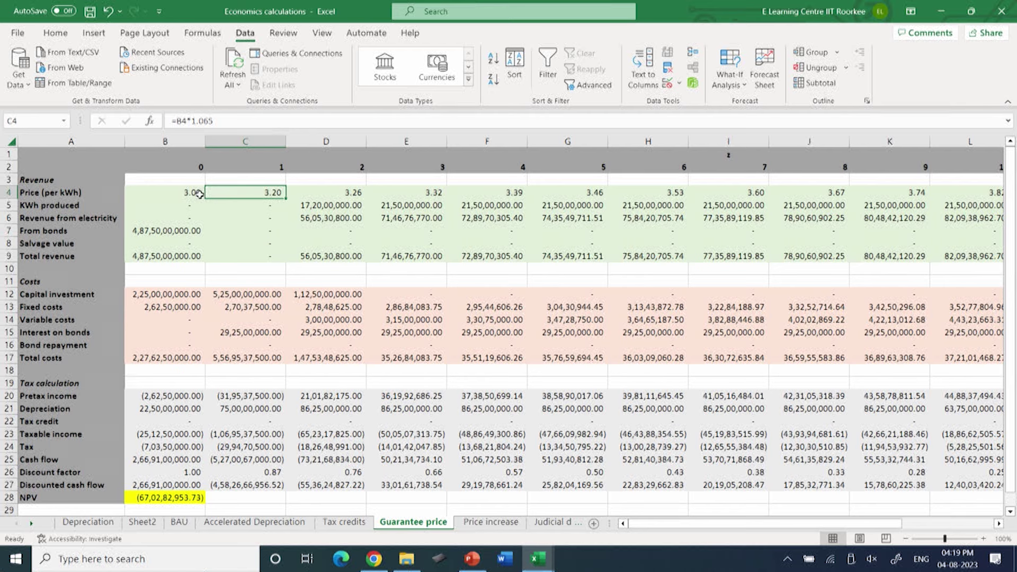
Copy the C4 price escalation formula across row 4 through year 14 in P4.
{"action": "left_click", "coordinate": [181, 194]}
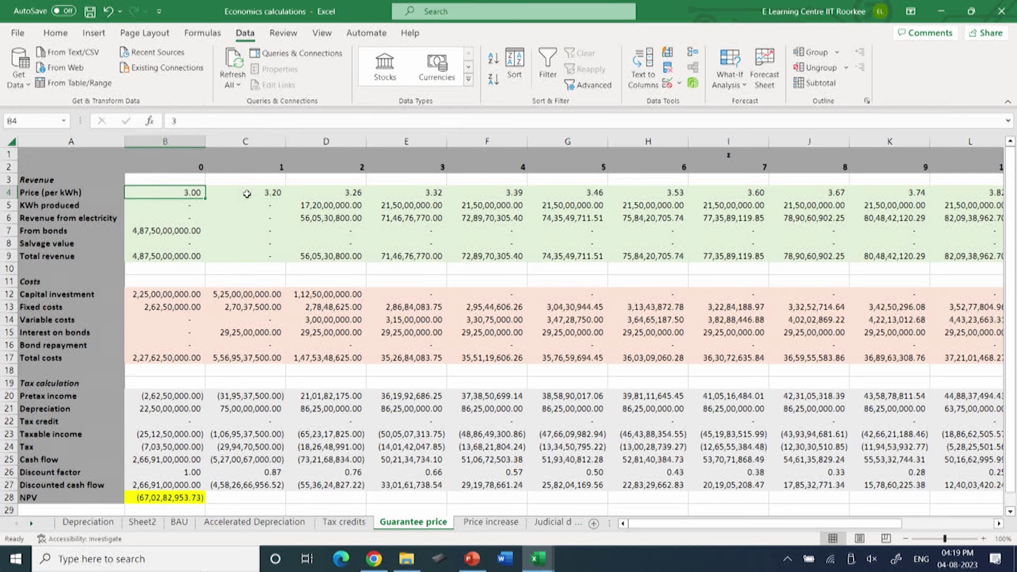
{"action": "left_click", "coordinate": [247, 194]}
{"action": "left_click_drag", "start_coordinate": [287, 198], "coordinate": [898, 195]}
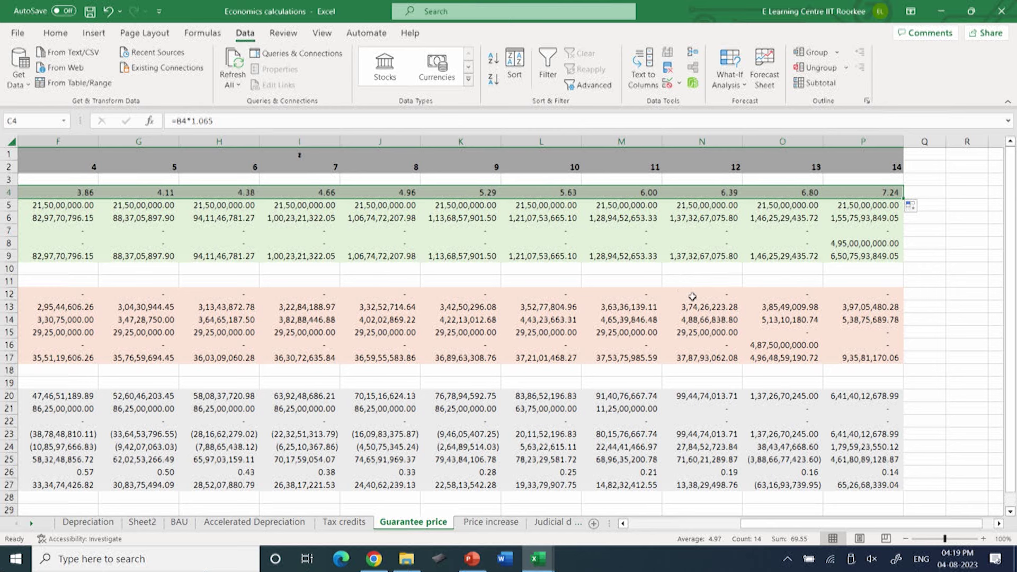
{"action": "left_click_drag", "start_coordinate": [802, 525], "coordinate": [678, 528]}
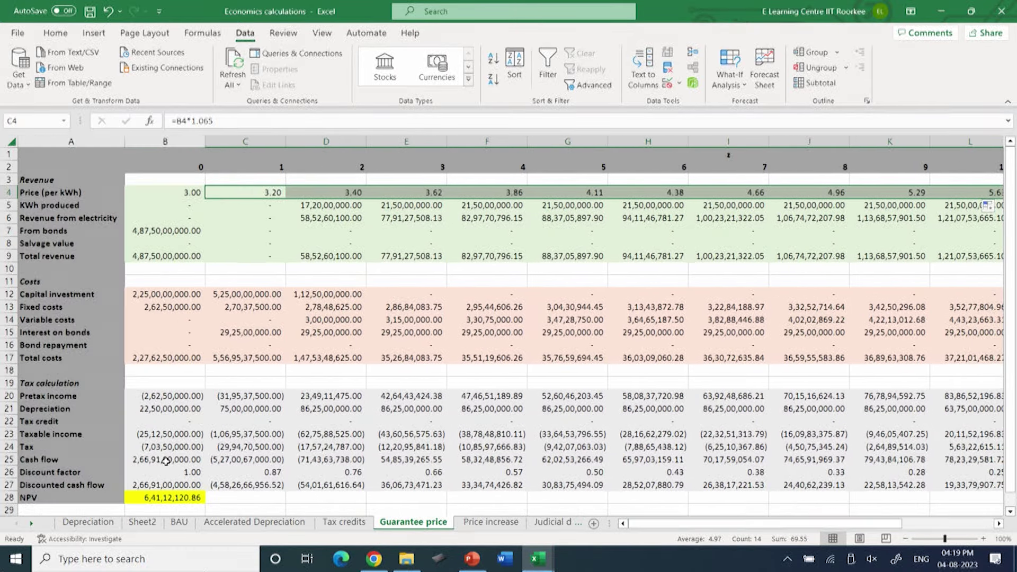